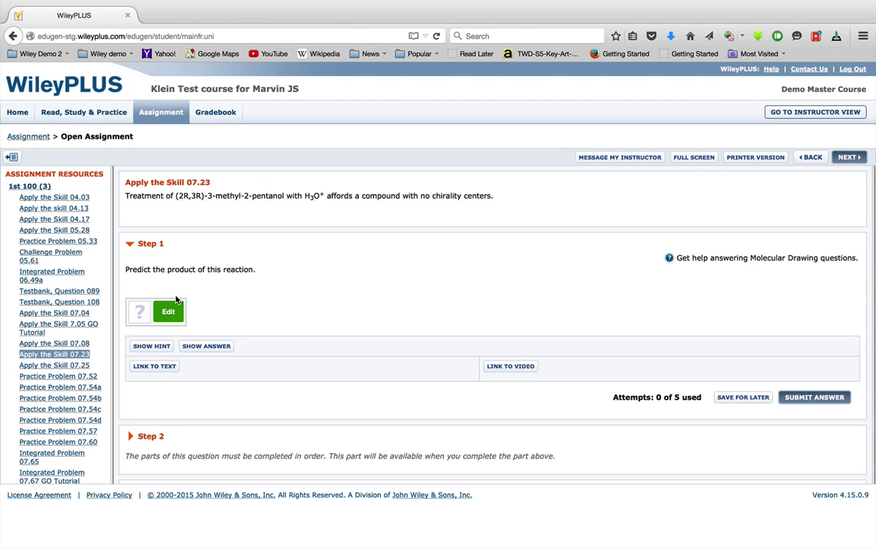
Open the Marvin JS editor for the Step 1 answer of Apply the Skill 07.23.
left_click(169, 310)
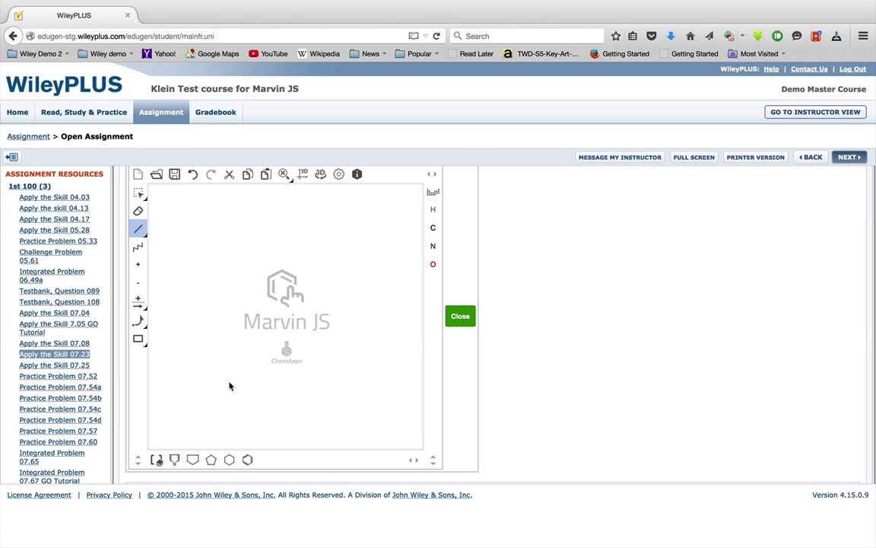
scroll(229, 386, "up", 1)
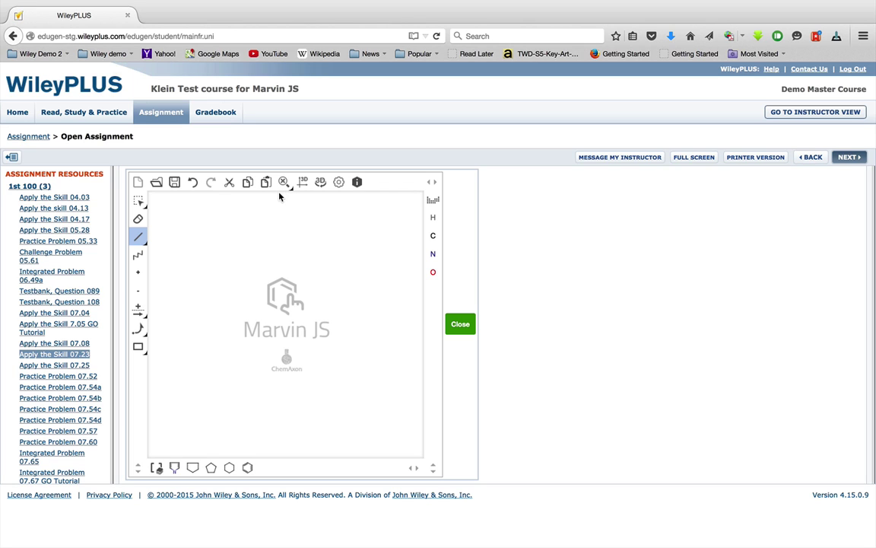
Draw a three-carbon single-bond chain with a methyl branch rising from the middle carbon.
left_click(146, 245)
left_click(194, 248)
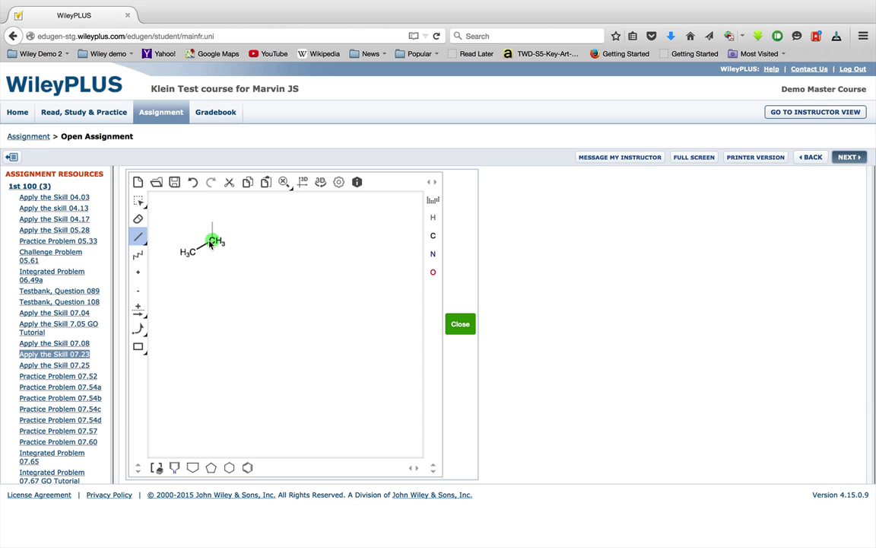
mouse_move(211, 240)
left_mouse_down()
mouse_move(233, 256)
mouse_move(247, 242)
left_mouse_up()
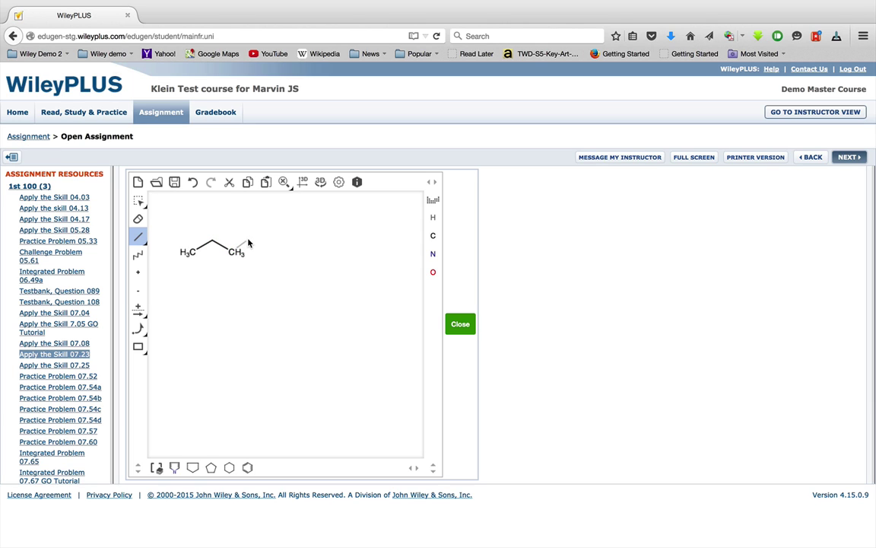
left_click(213, 241)
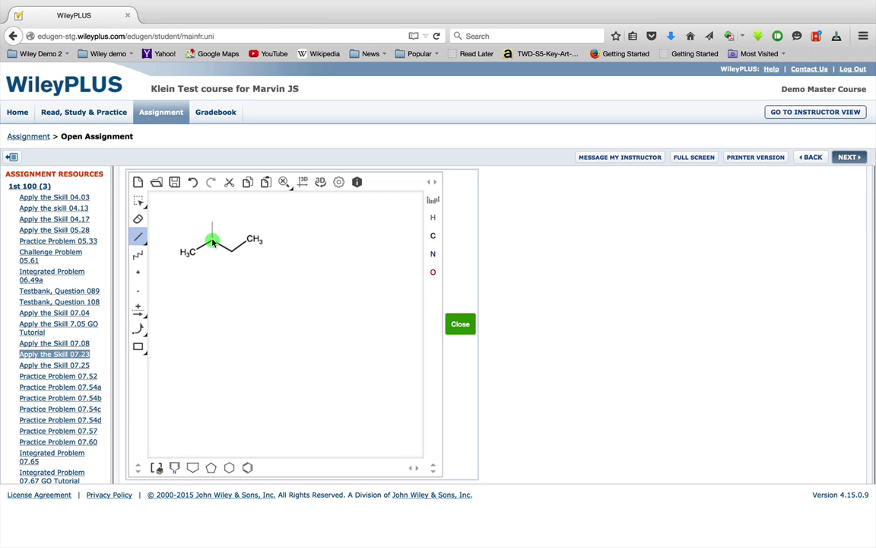
left_click(213, 241)
left_click(213, 220)
Extend the branch into a six-membered ring, then undo the ring bonds to leave 2-methylbutane.
left_click(214, 219)
left_click(232, 205)
left_click(232, 206)
left_click_drag(251, 215, 252, 240)
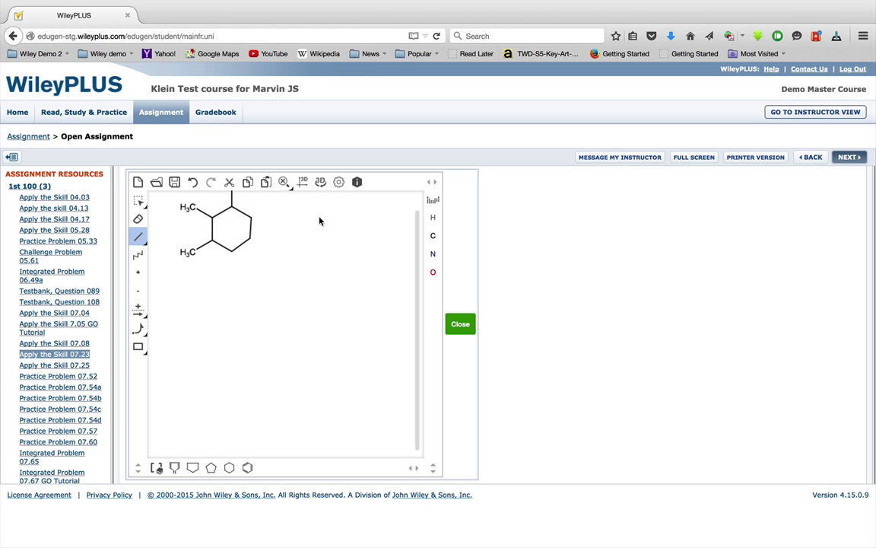
left_click(193, 183)
left_click(193, 183)
left_click(193, 182)
left_click(194, 183)
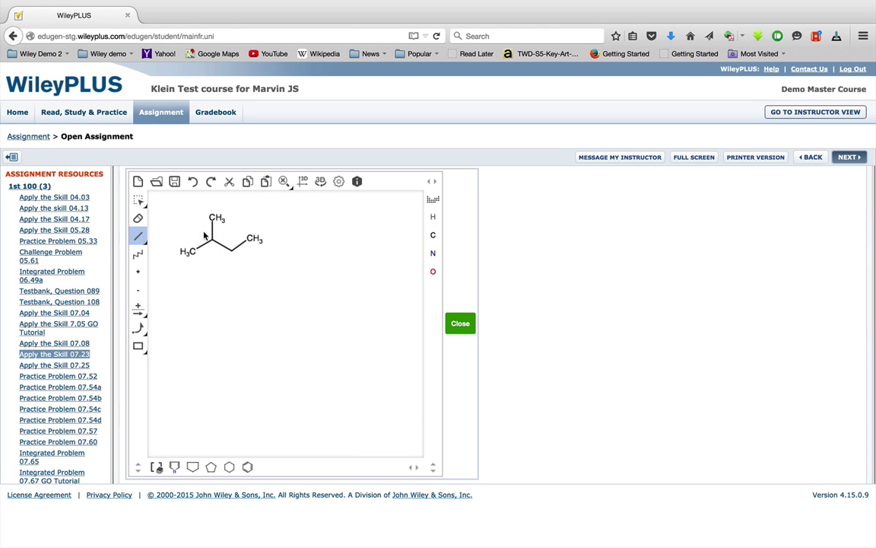
Toggle the upward branch bond between double and single twice.
left_click(213, 232)
left_click(213, 233)
left_click(214, 235)
left_click(213, 234)
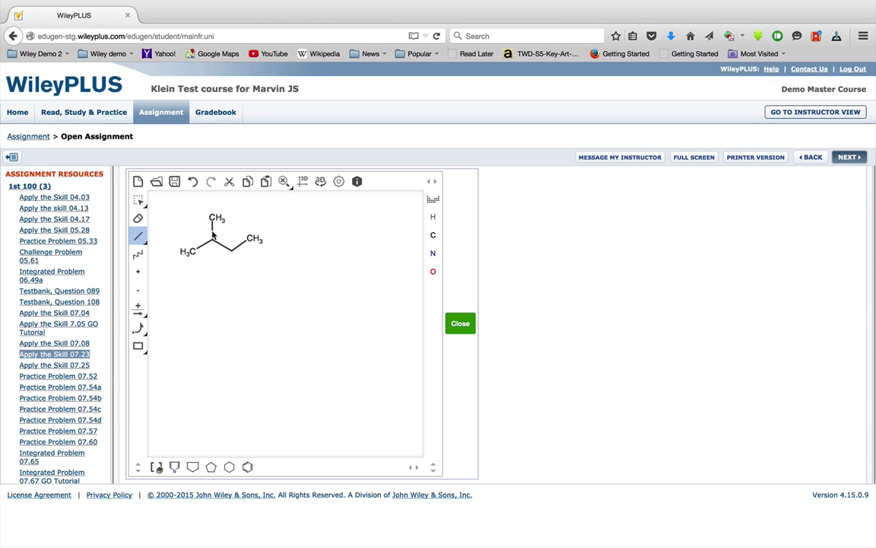
Try triple bonds on the right and H3C bonds and a double-bonded CH2, then undo them.
left_click(140, 240)
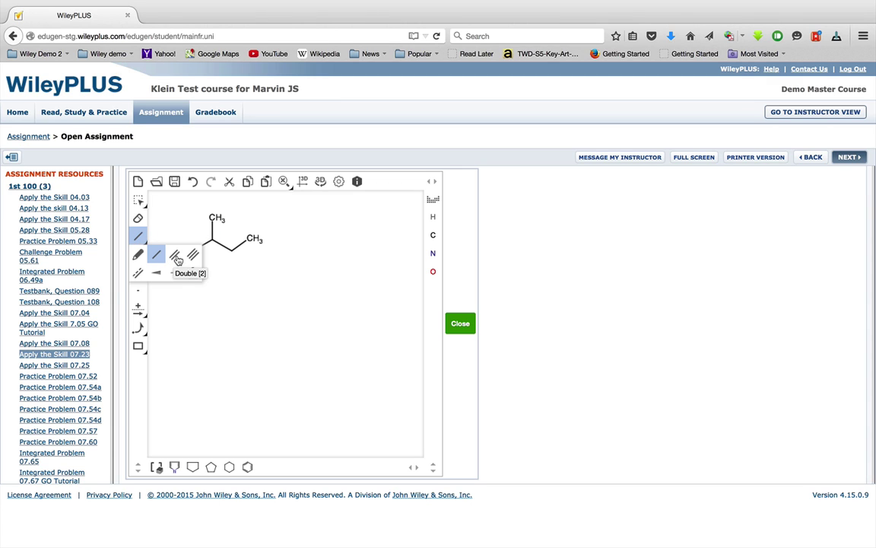
left_click(182, 255)
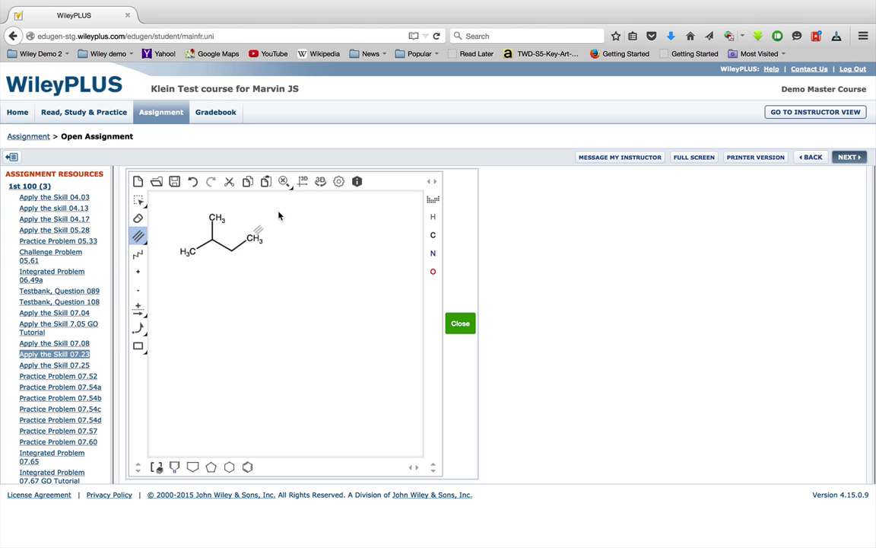
left_click(244, 239)
left_click(200, 249)
left_click(143, 241)
left_click(174, 255)
left_click_drag(232, 251, 233, 284)
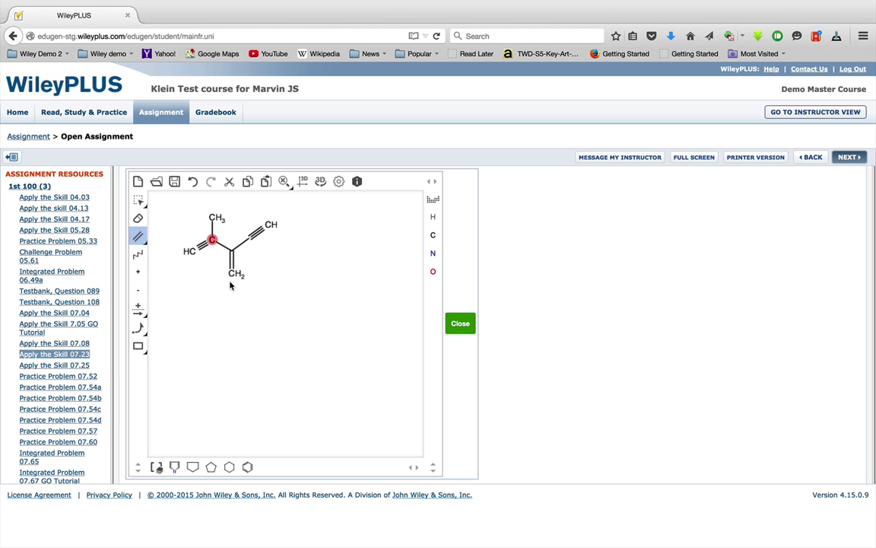
left_click(193, 183)
left_click(193, 183)
left_click(193, 182)
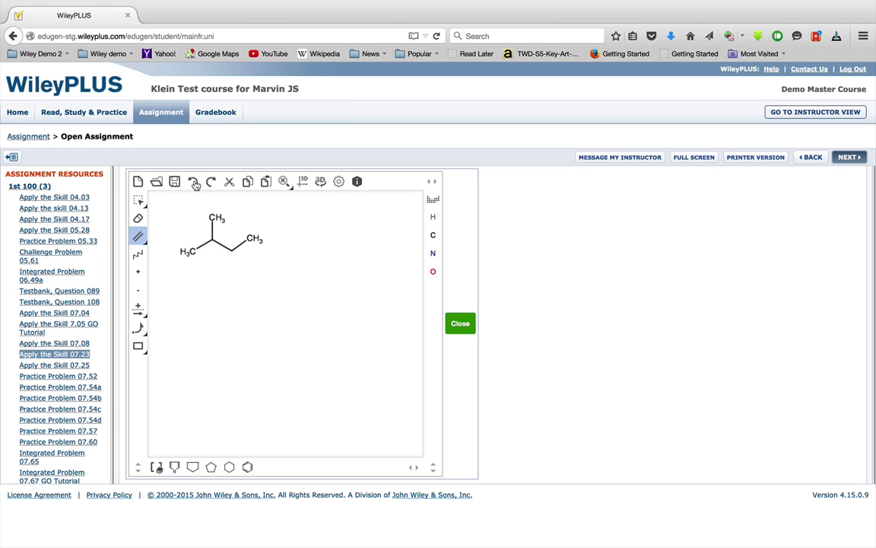
Make the upward methyl bond a double bond, giving 2-methyl-1-butene.
left_click(147, 245)
left_click(156, 253)
left_click(212, 232)
Draw two long CH3-capped zigzag carbon chains below the 2-methyl-1-butene with the Chain tool.
left_click(138, 256)
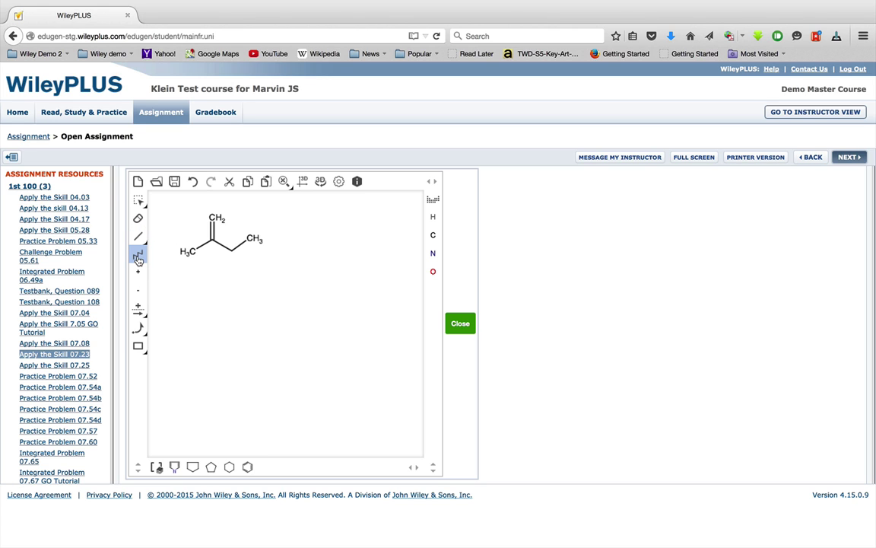
left_click_drag(206, 291, 391, 293)
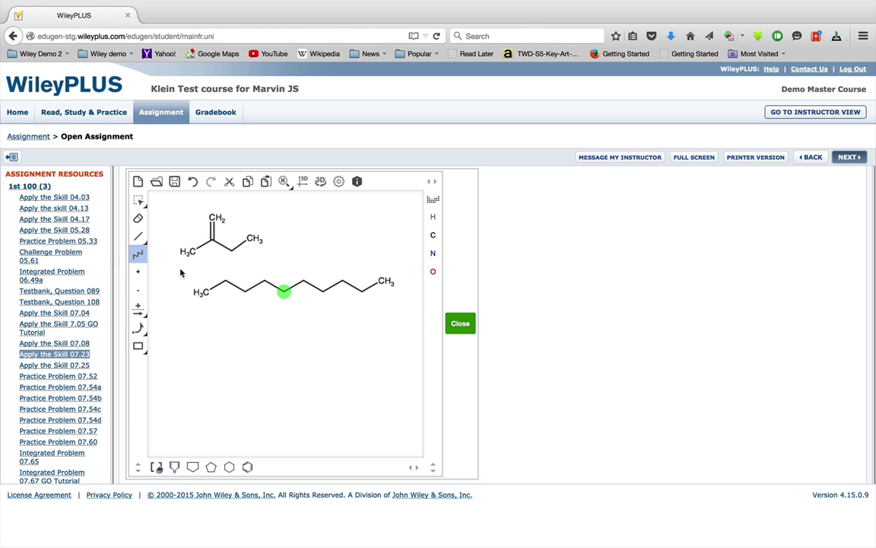
left_click(140, 259)
left_click_drag(169, 347, 396, 340)
scroll(281, 379, "down", 5)
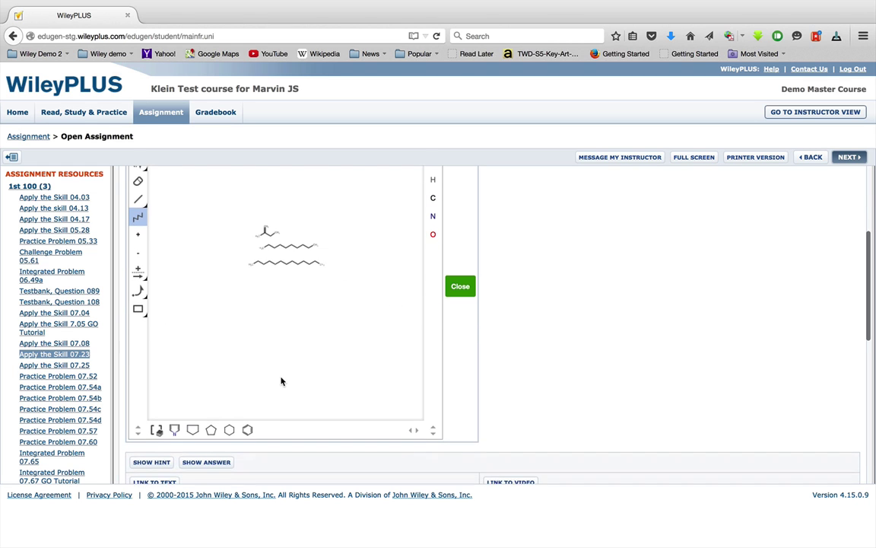
scroll(282, 380, "up", 4)
scroll(282, 381, "down", 3)
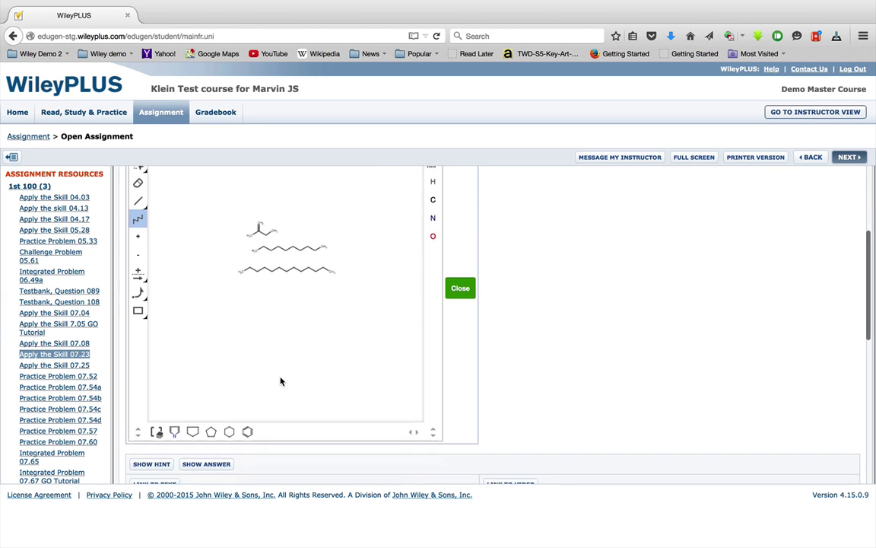
scroll(281, 380, "up", 4)
scroll(282, 381, "down", 3)
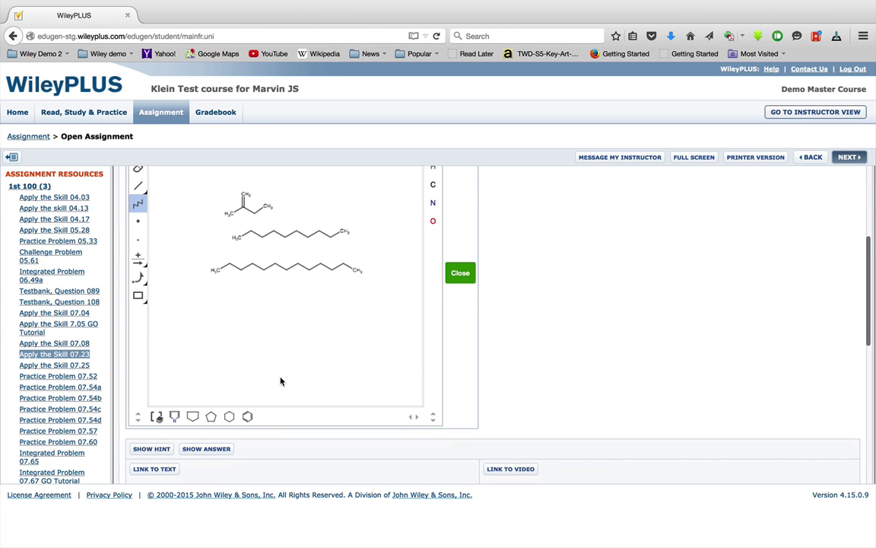
scroll(280, 380, "down", 1)
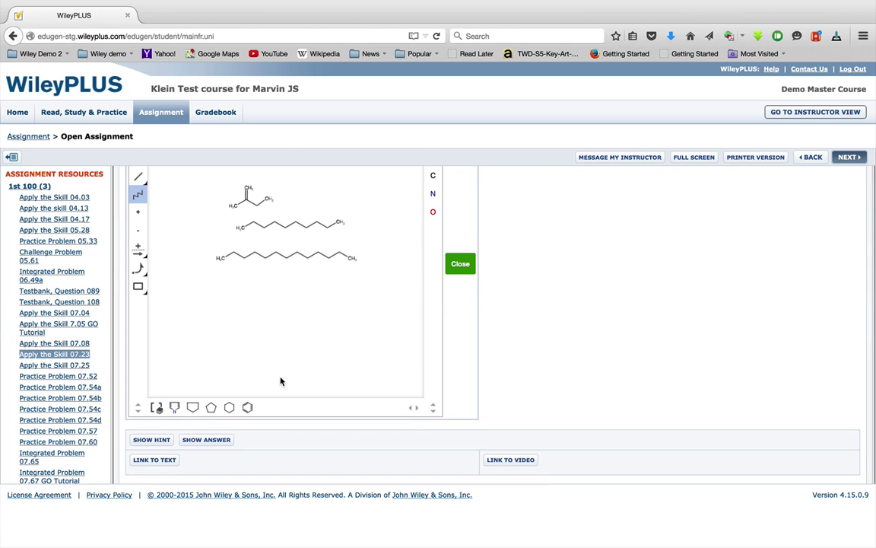
scroll(280, 381, "up", 5)
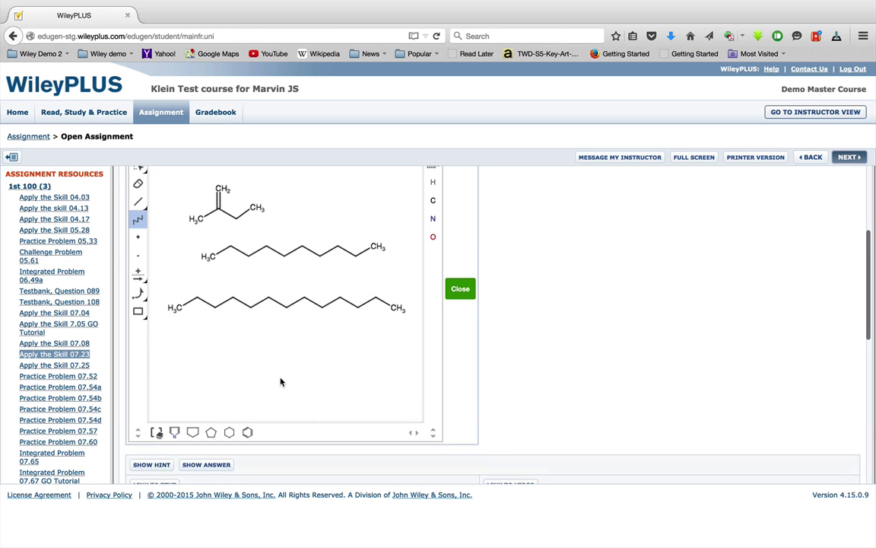
scroll(280, 381, "down", 3)
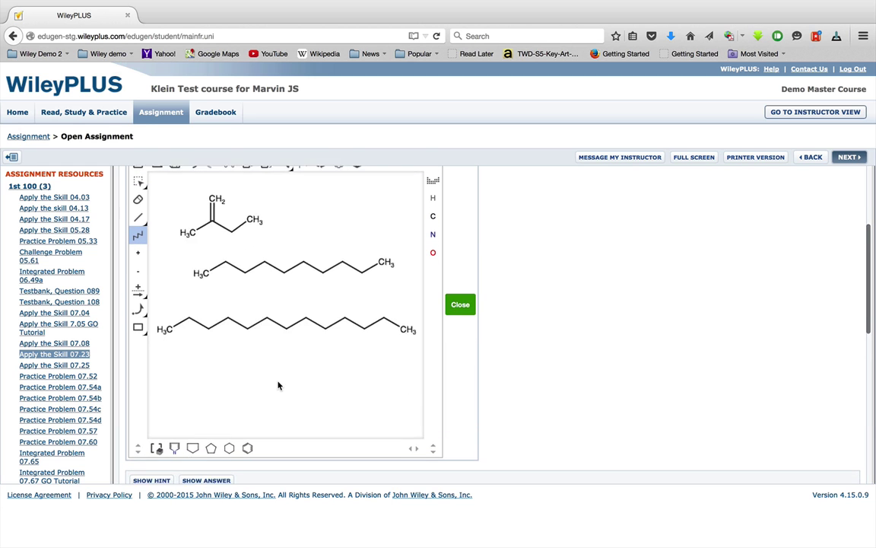
scroll(538, 348, "up", 2)
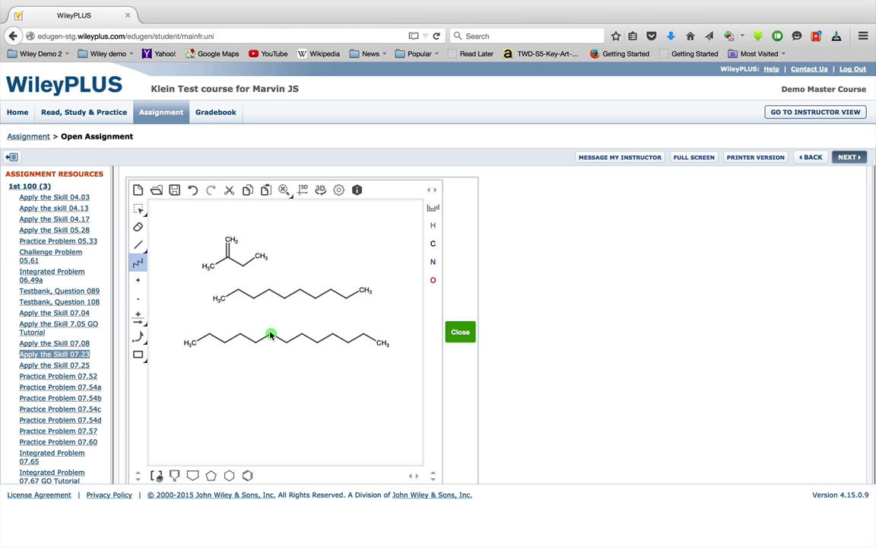
Use the O, N and S shortcuts to turn chain carbons into oxygen, nitrogen and sulfur.
key("o")
key("n")
key("s")
With the oxygen tool, make the bottom chain's end OH and two more carbons oxygen.
left_click(434, 281)
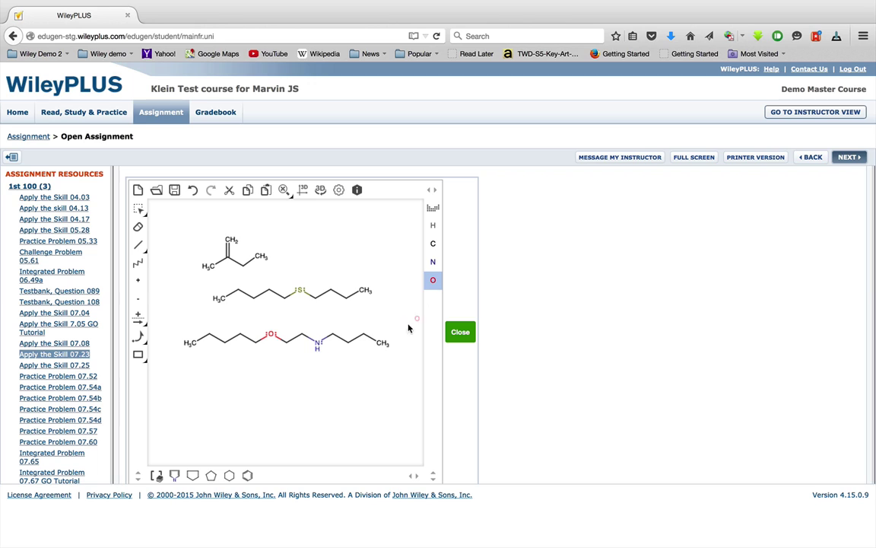
left_click(380, 342)
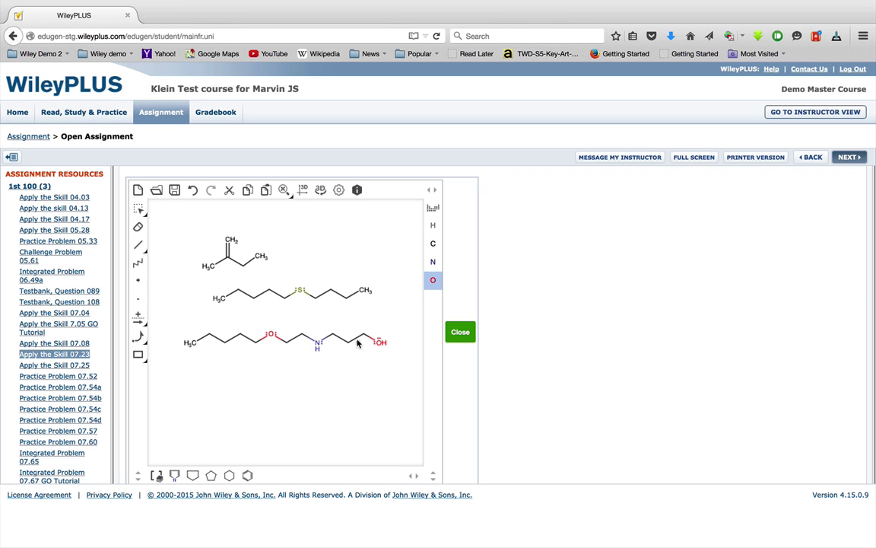
left_click(240, 335)
left_click(210, 334)
Place two osmium (Os) atoms on the canvas from the periodic table.
left_click(432, 208)
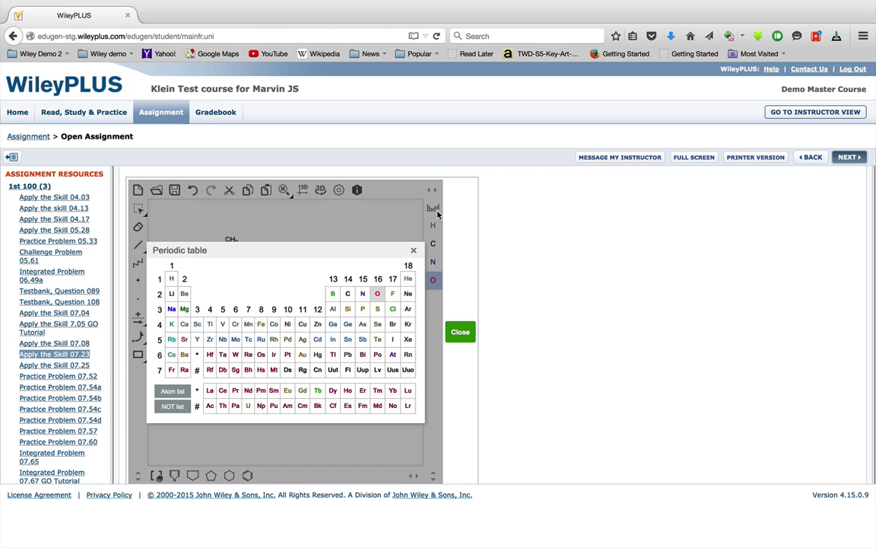
left_click(262, 355)
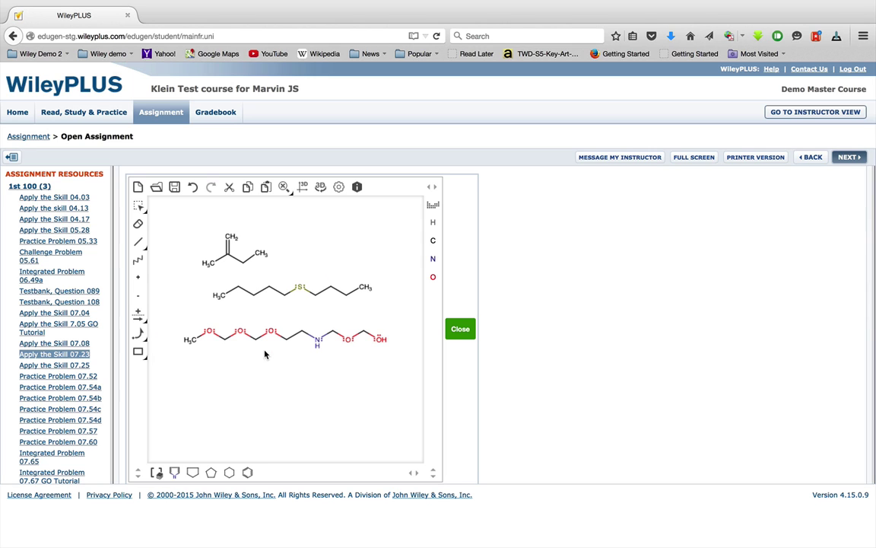
left_click(266, 355)
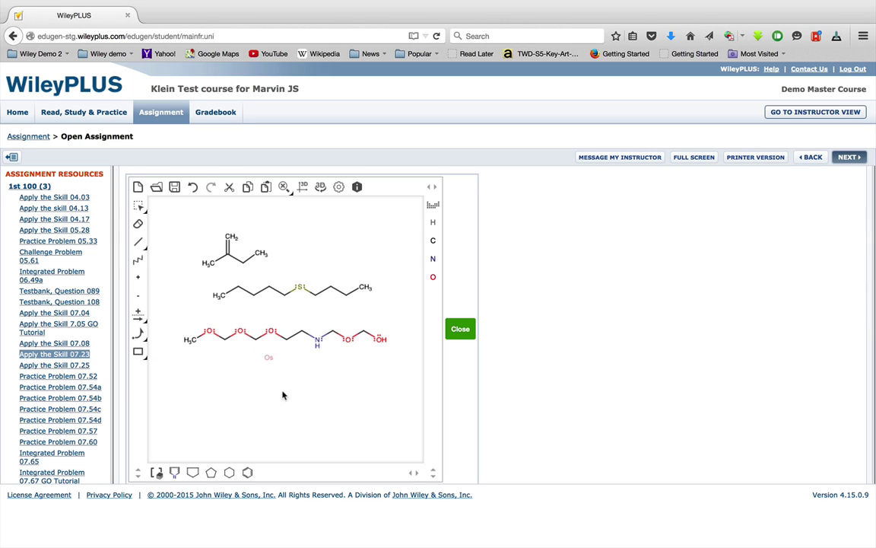
left_click(385, 383)
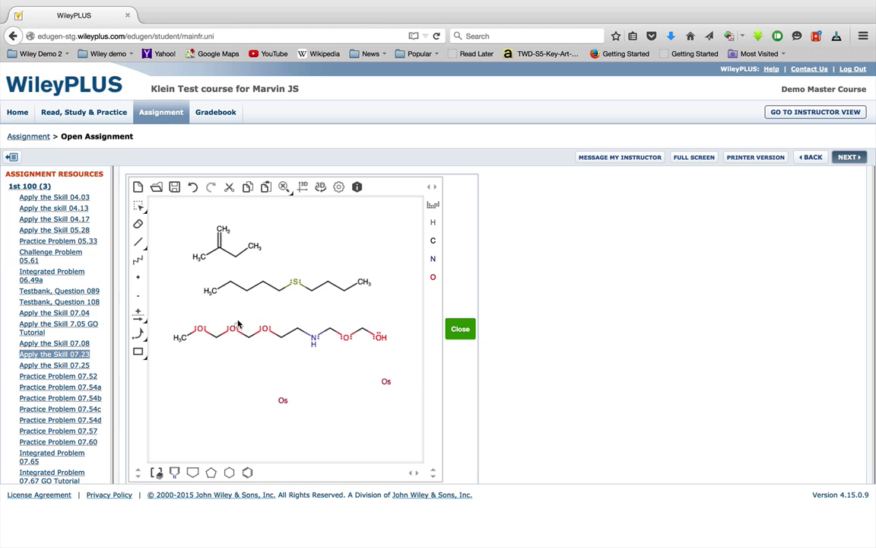
Undo five edits to remove the osmium and heteroatom changes, leaving plain carbon chains.
left_click(194, 188)
left_click(194, 189)
left_click(194, 188)
left_click(194, 188)
left_click(194, 189)
left_click(194, 189)
left_click(194, 188)
left_click(193, 189)
left_click(194, 189)
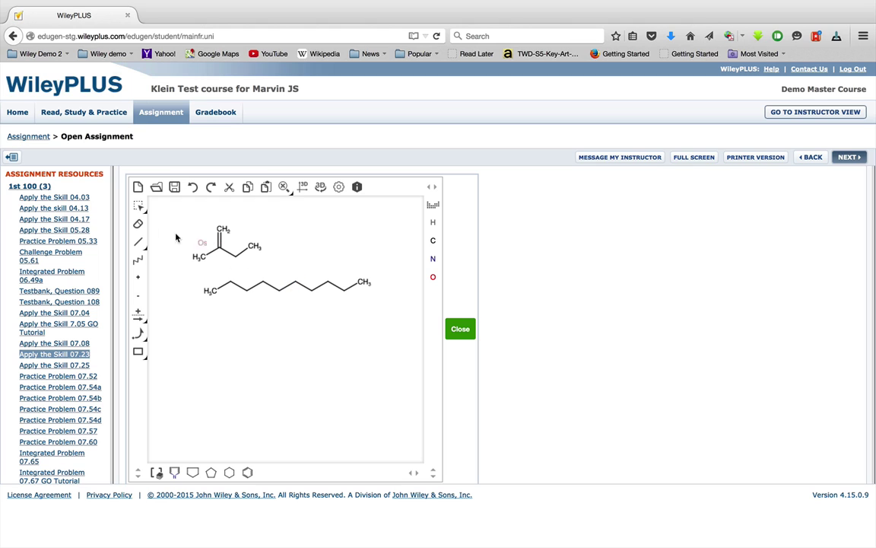
left_click(138, 241)
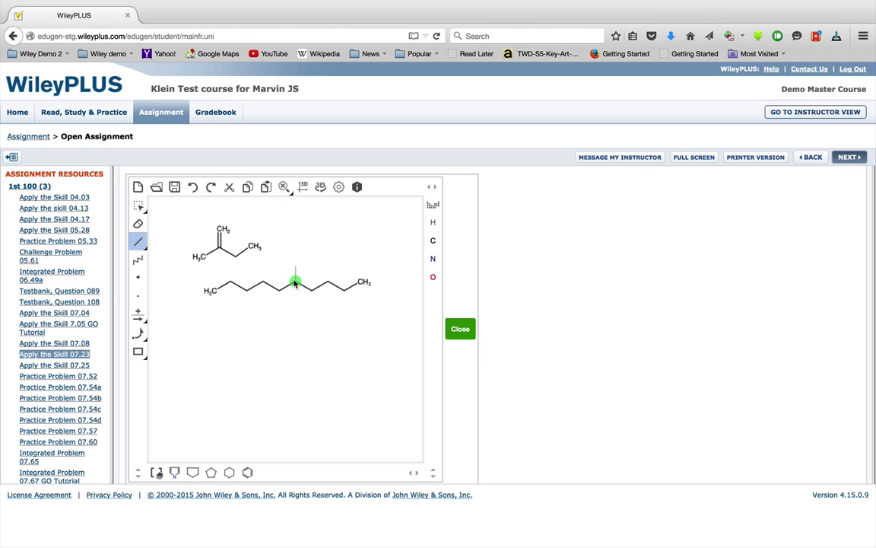
Place a standalone water oxygen (H2O) on empty canvas below the structures.
left_click(296, 283)
key("o")
left_click(324, 360)
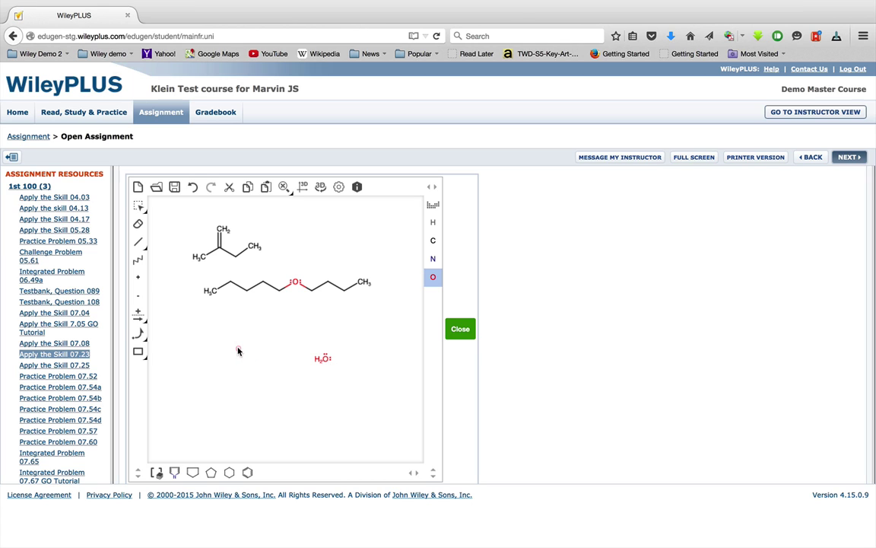
key("Escape")
Add separate H2S and NH3 molecules beside the water.
left_click(234, 350)
key("n")
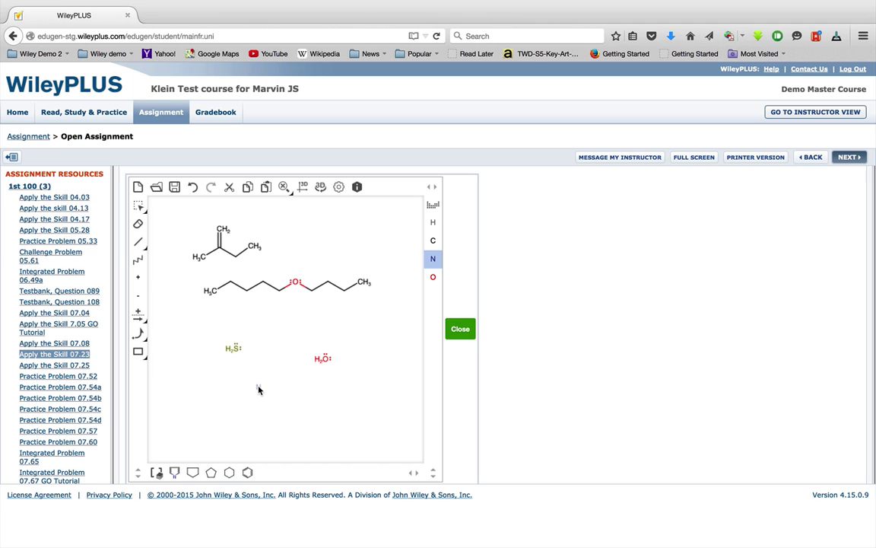
left_click(269, 380)
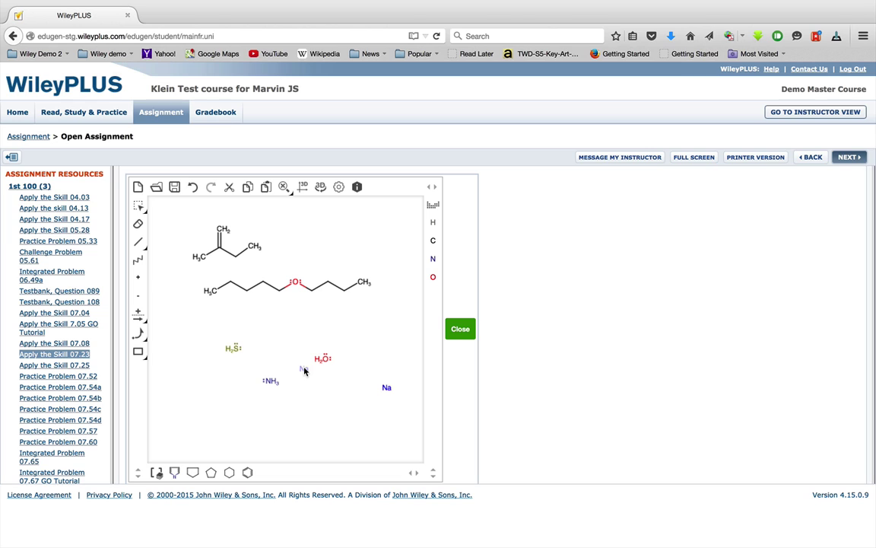
left_click(138, 277)
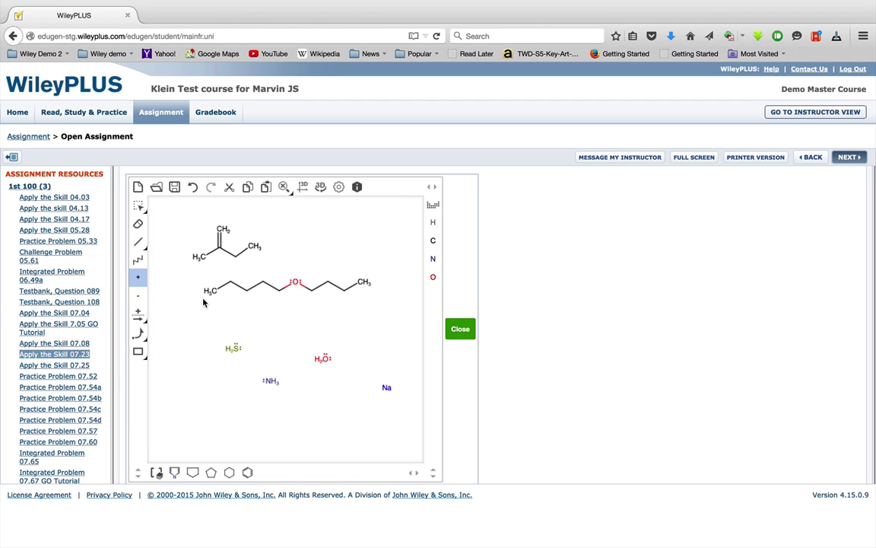
Give the water a negative charge to make hydroxide OH⁻.
left_click(140, 297)
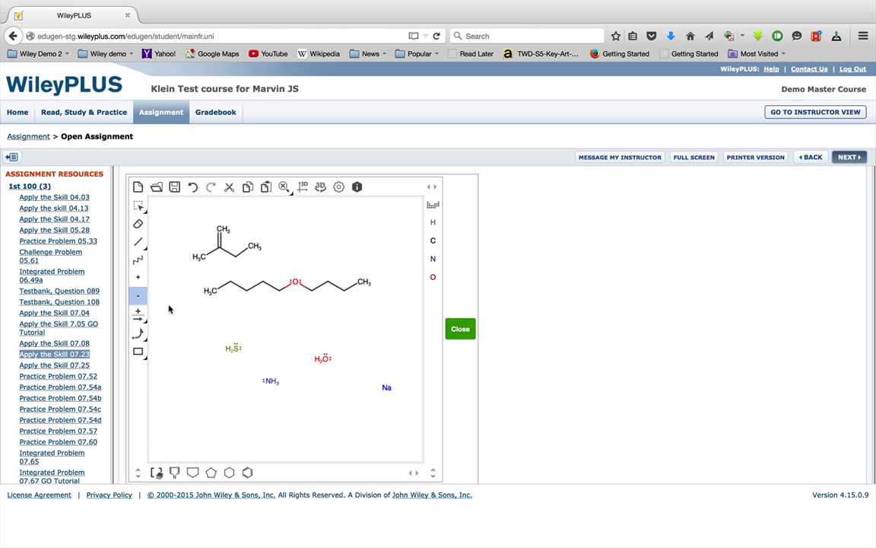
left_click(325, 360)
scroll(327, 365, "up", 3)
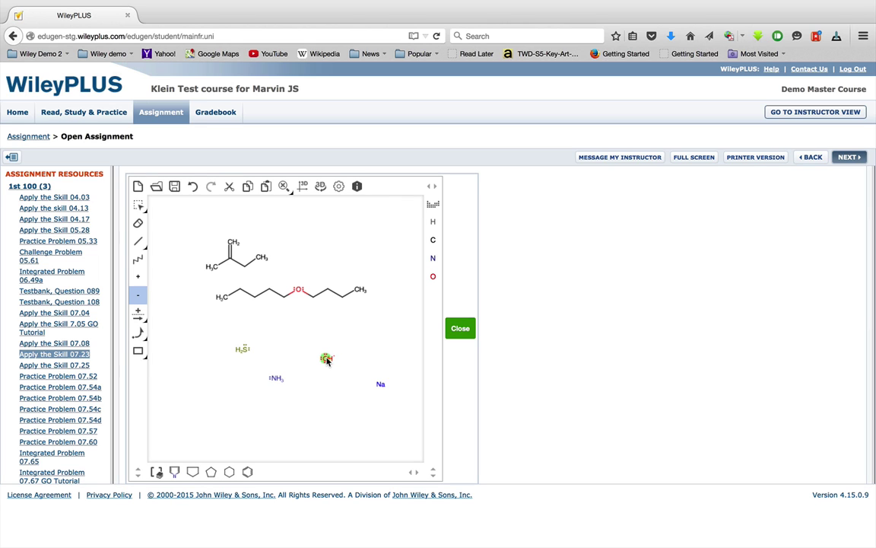
scroll(335, 364, "down", 3)
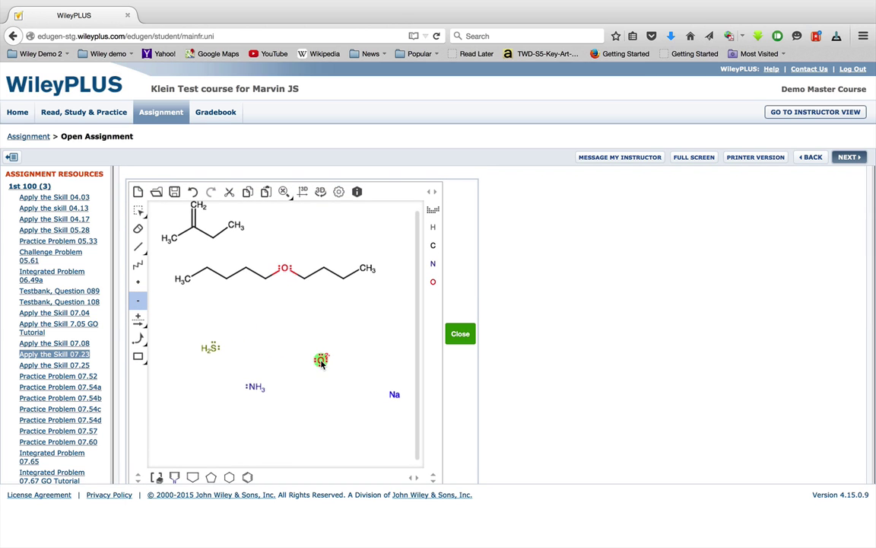
Settle the oxygen's charge back on OH⁻ and give sodium a positive charge as Na⁺.
left_click(137, 281)
left_click(320, 361)
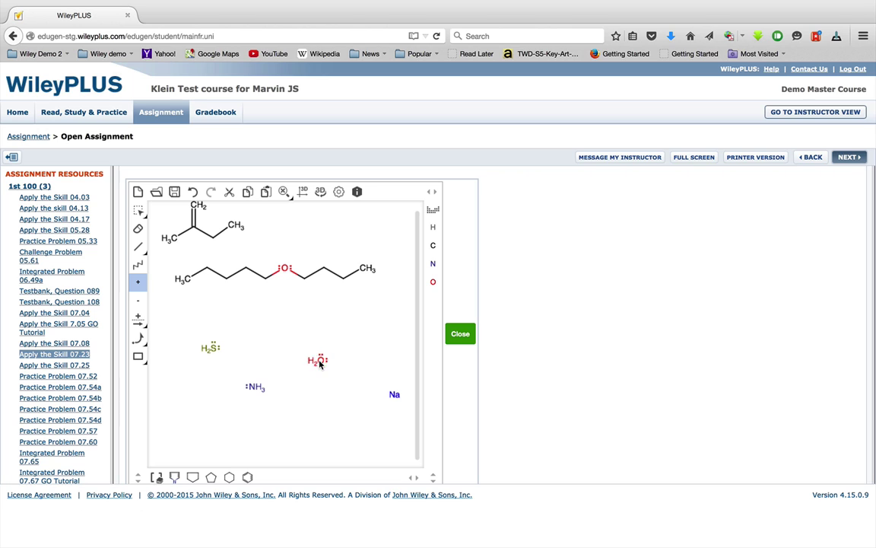
left_click(138, 303)
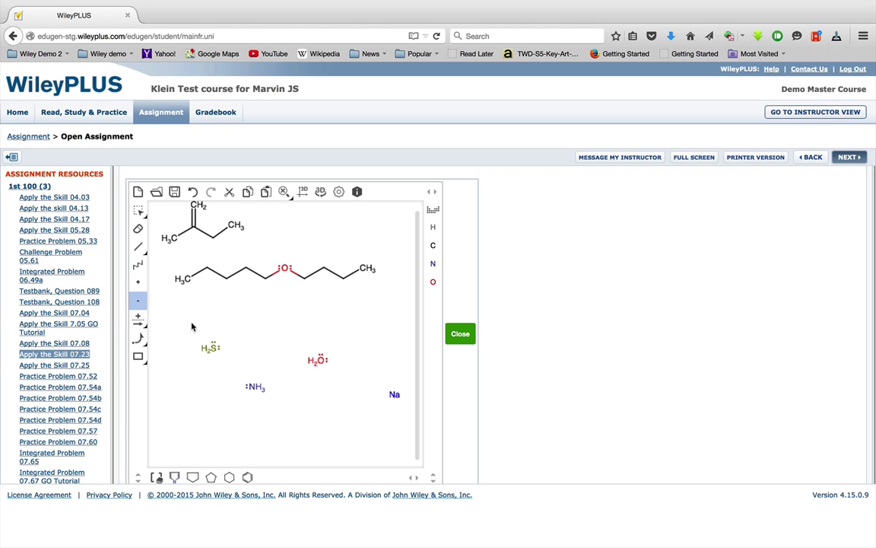
left_click(322, 361)
left_click(323, 361)
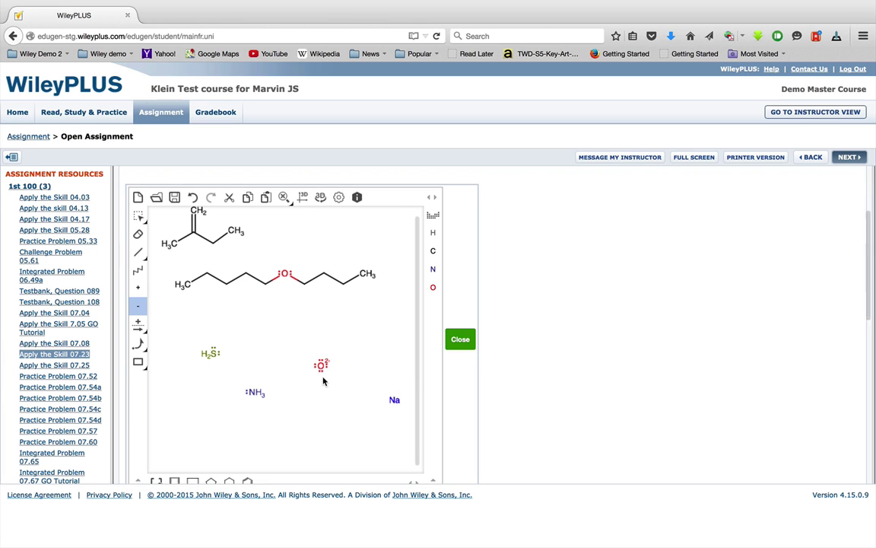
left_click(137, 288)
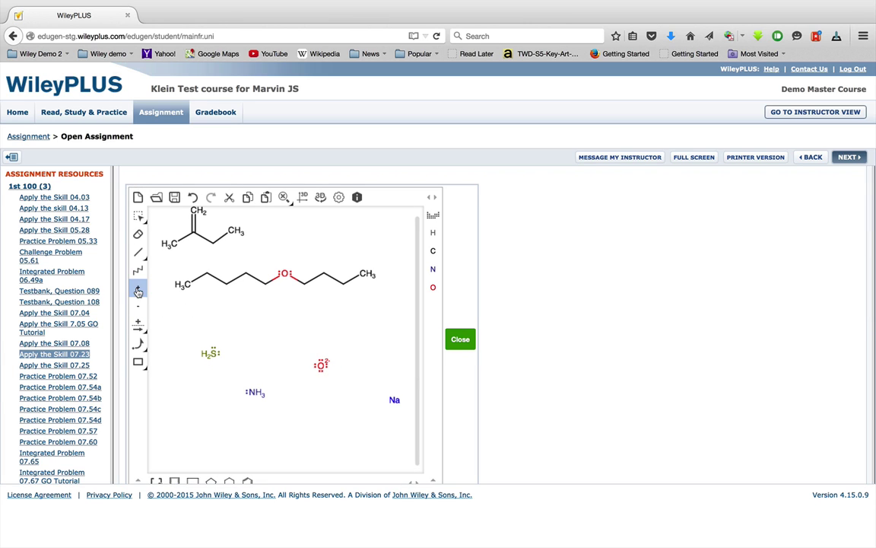
left_click(321, 366)
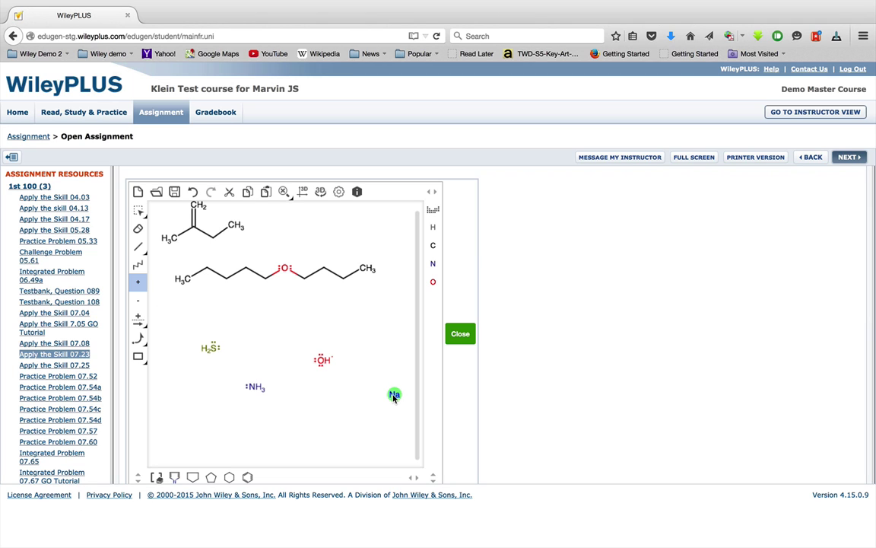
left_click(394, 395)
With the Select tool, move Na⁺, NH3 and H2S to new spots below the ether.
left_click(141, 215)
left_click(138, 228)
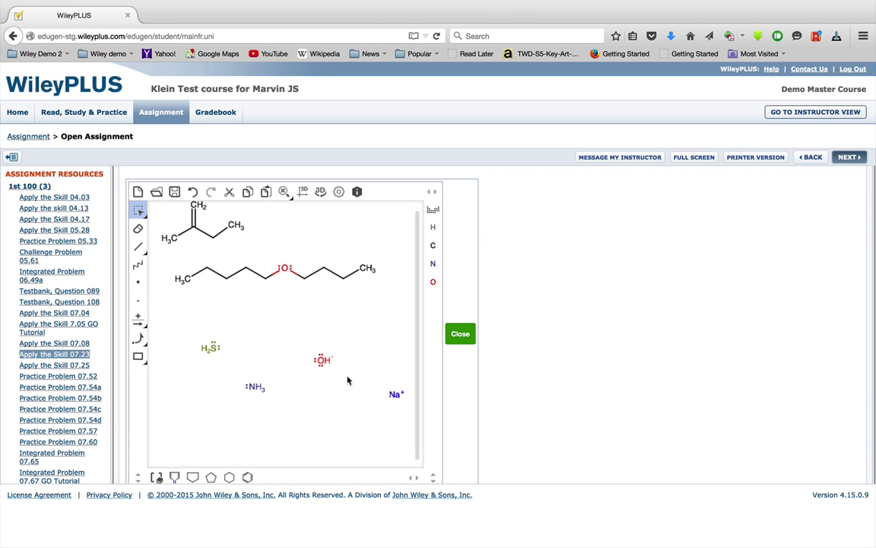
left_click_drag(394, 394, 299, 423)
left_click_drag(254, 385, 295, 343)
left_click_drag(209, 348, 249, 390)
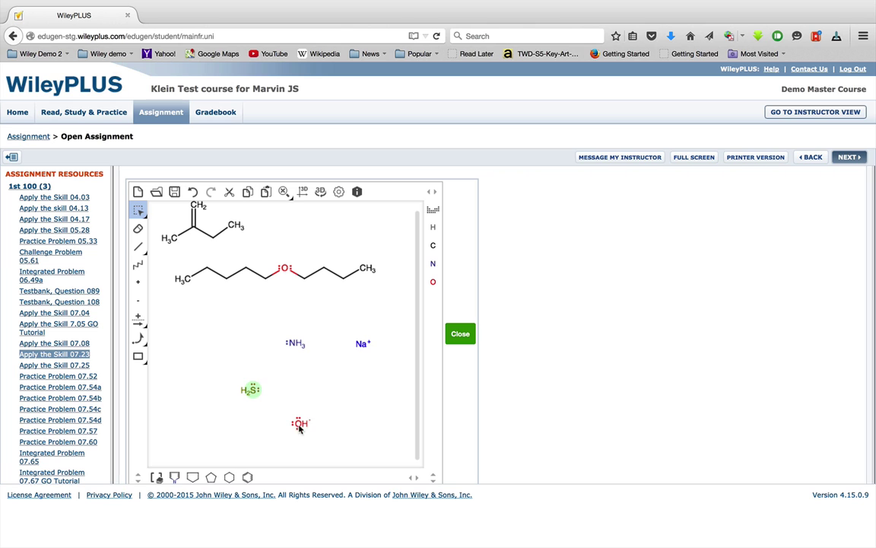
Move OH⁻ to the lower right, Na⁺ between H2S and OH⁻, and drag the ether oxygen up.
left_click_drag(301, 423, 348, 387)
left_click_drag(362, 343, 306, 384)
scroll(336, 365, "down", 3)
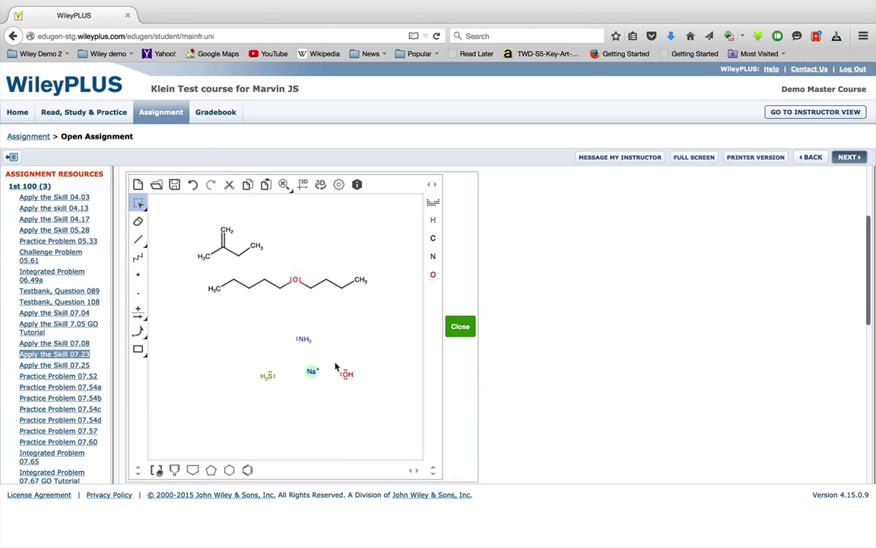
scroll(521, 325, "up", 1)
left_click_drag(295, 296, 309, 258)
scroll(309, 257, "down", 1)
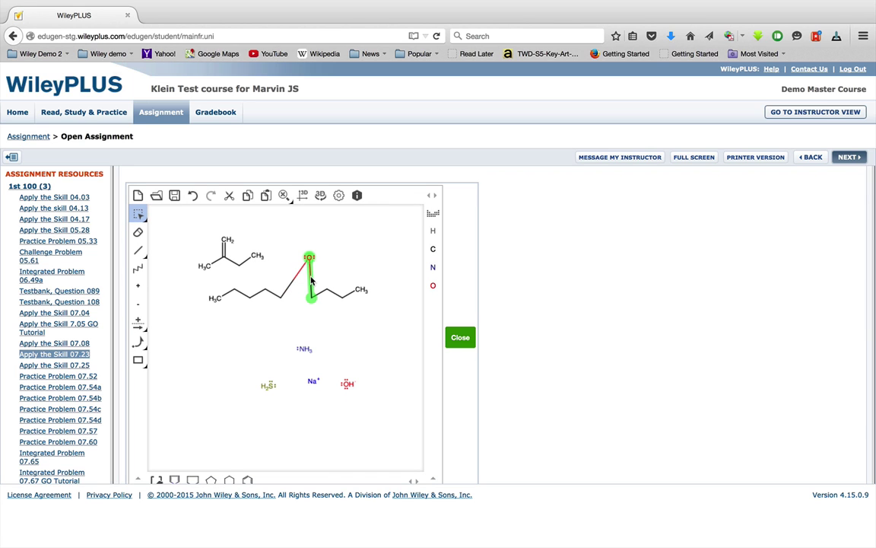
Undo the accidental oxygen and carbon drags so the ether chain is a straight, even zigzag.
key("ctrl+z")
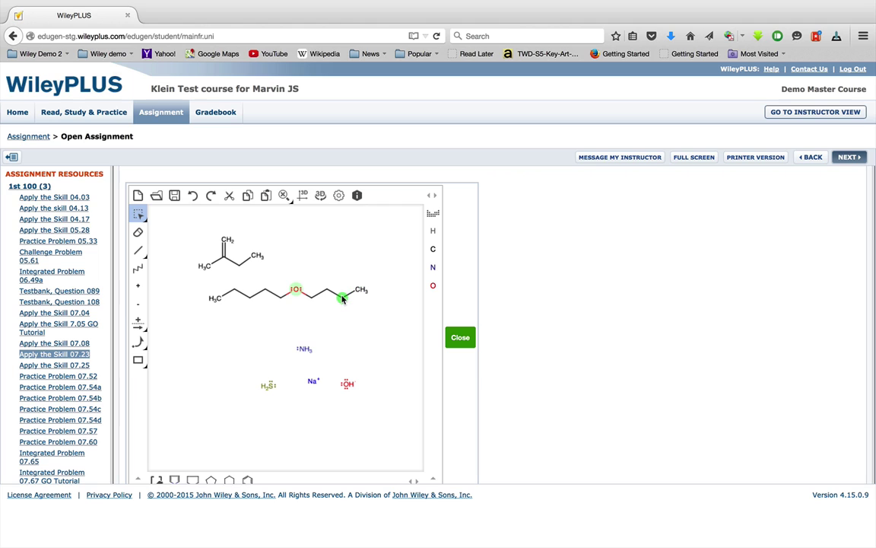
left_click_drag(342, 299, 347, 329)
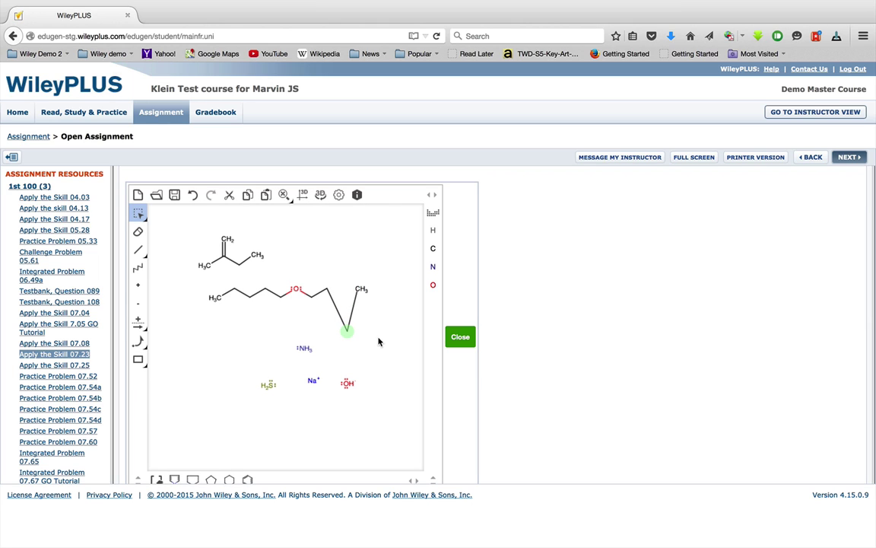
key("ctrl+z")
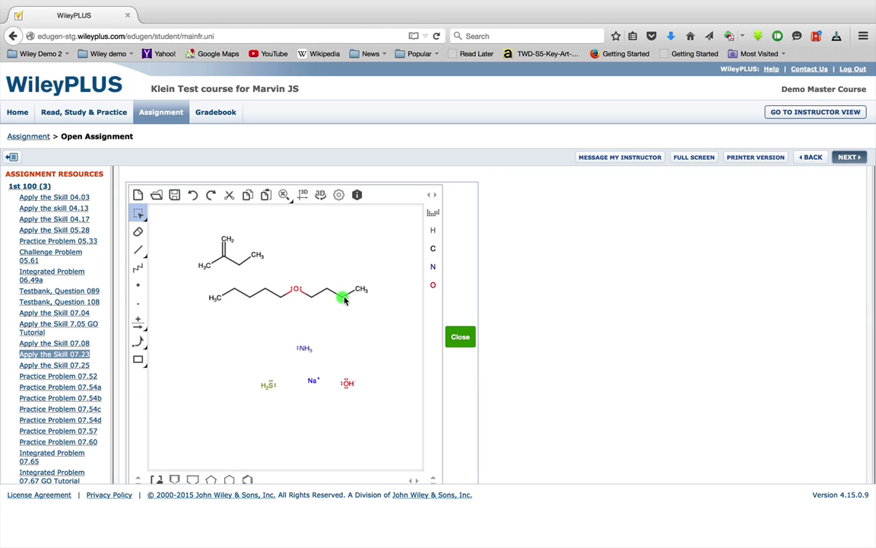
left_click_drag(342, 297, 375, 318)
key("ctrl+z")
left_click_drag(182, 276, 384, 312)
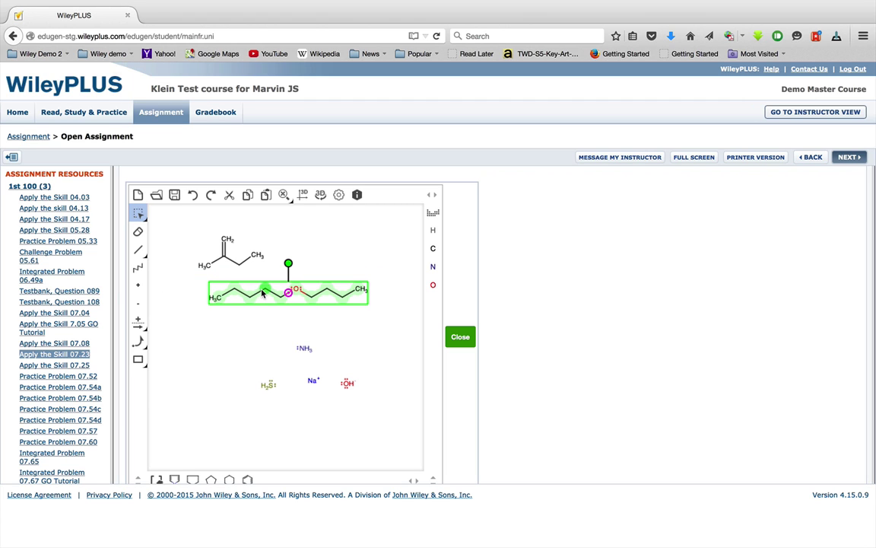
Nudge the ether chain slightly right then left, keeping its zigzag shape, and select all molecules.
mouse_move(262, 293)
left_mouse_down()
mouse_move(217, 296)
mouse_move(276, 288)
mouse_move(280, 316)
mouse_move(250, 317)
mouse_move(280, 312)
mouse_move(264, 302)
left_mouse_up()
mouse_move(295, 272)
left_mouse_down()
mouse_move(323, 289)
mouse_move(252, 359)
mouse_move(261, 298)
mouse_move(301, 333)
mouse_move(312, 270)
mouse_move(298, 258)
left_mouse_up()
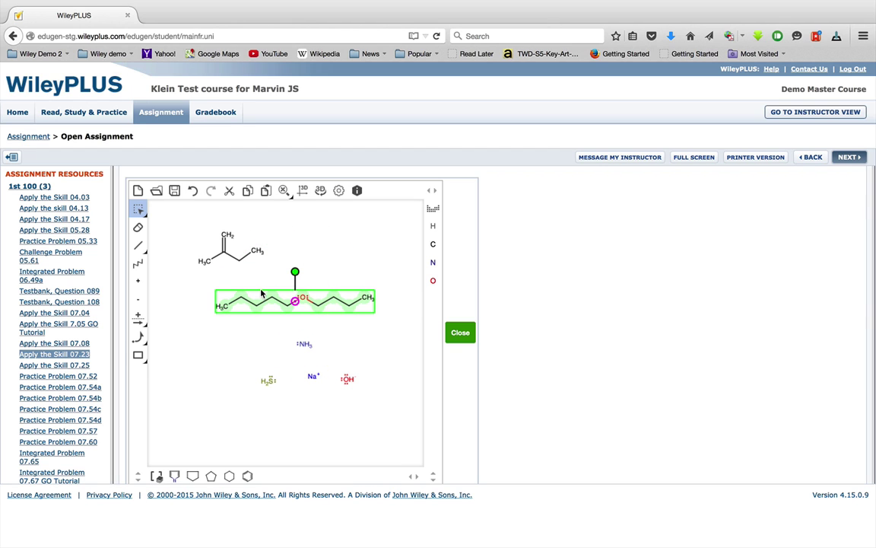
left_click(228, 293)
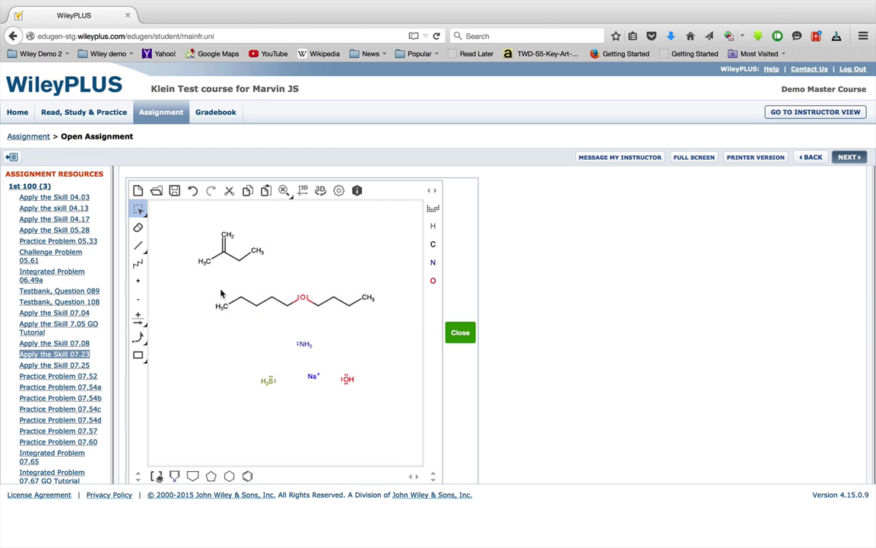
left_click_drag(203, 284, 396, 318)
mouse_move(255, 308)
left_mouse_down()
mouse_move(226, 313)
mouse_move(248, 309)
left_mouse_up()
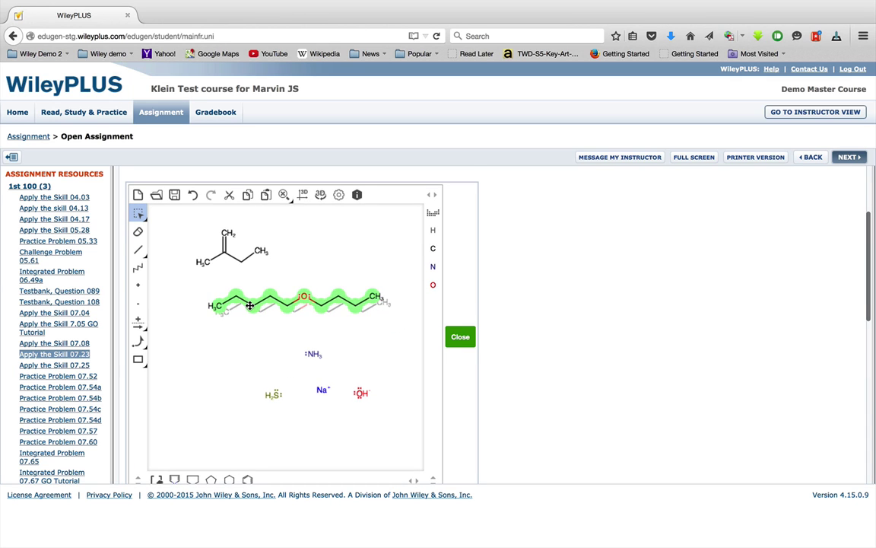
mouse_move(182, 216)
left_mouse_down()
mouse_move(366, 417)
mouse_move(401, 432)
left_mouse_up()
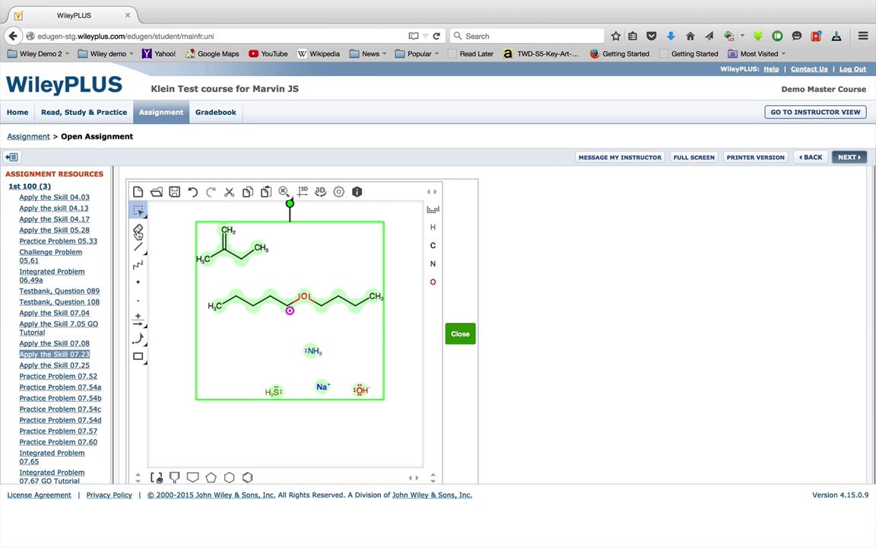
Erase all selected molecules from the canvas and go to the Apply the Skill 07.04 question.
left_click(138, 229)
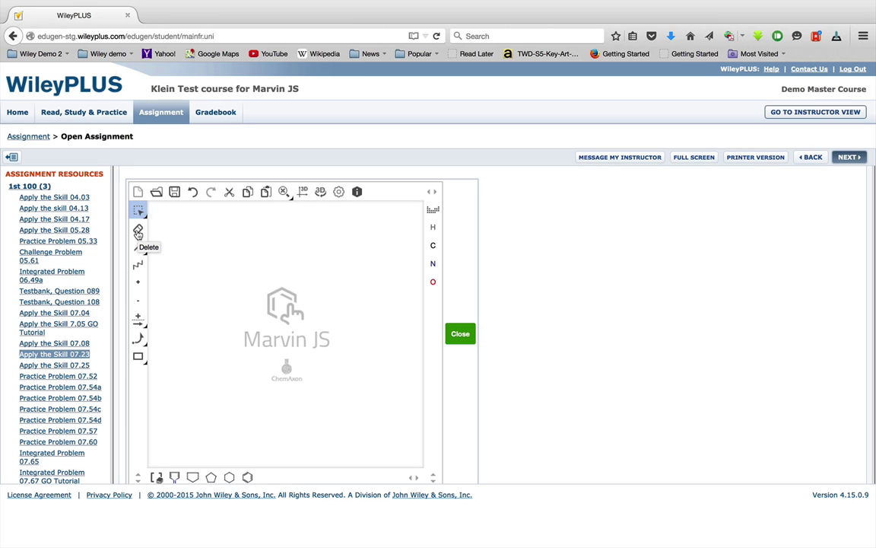
left_click(77, 315)
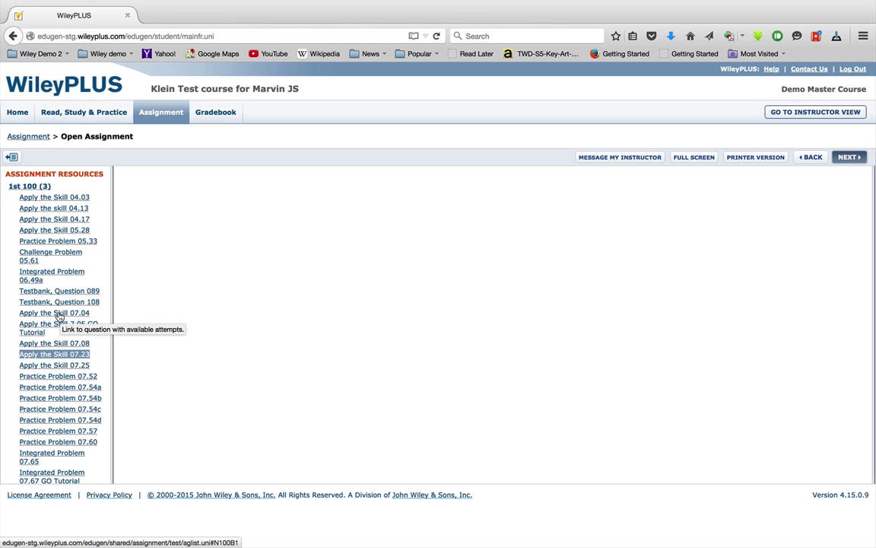
Load Apply the Skill 07.04 and open its Marvin JS answer editor.
left_click(59, 314)
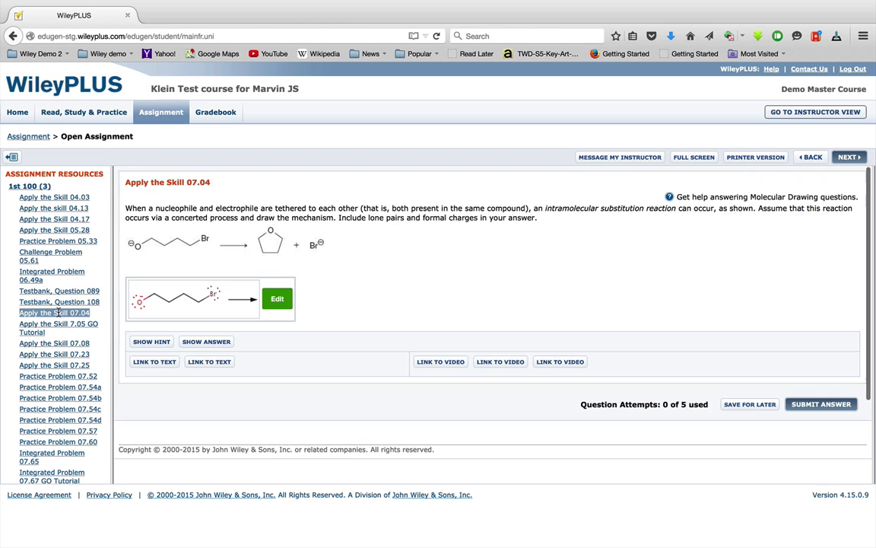
left_click(277, 301)
scroll(563, 365, "down", 3)
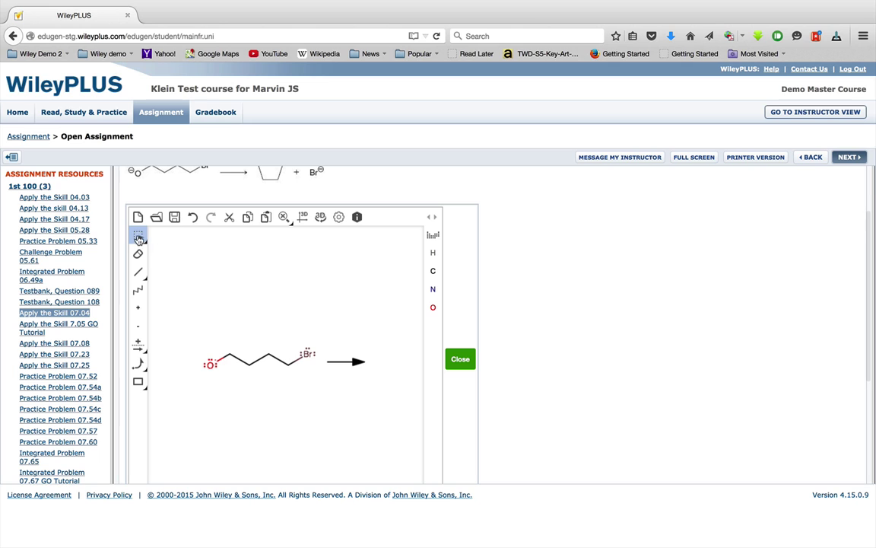
Move the bromoalkoxide chain and reaction arrow up and left, then reselect the chain.
left_click_drag(196, 312, 372, 391)
left_click_drag(251, 366, 208, 346)
left_click(257, 386)
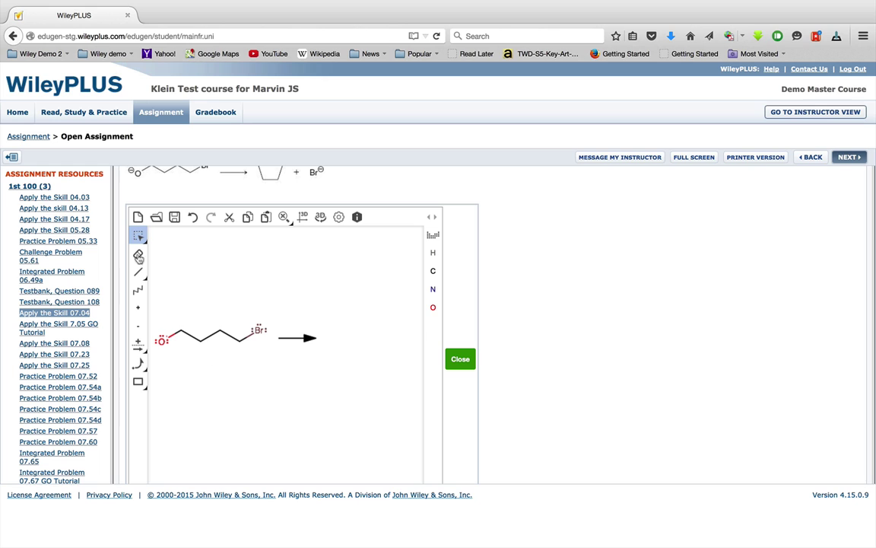
mouse_move(155, 306)
left_mouse_down()
mouse_move(157, 328)
mouse_move(215, 358)
mouse_move(267, 363)
left_mouse_up()
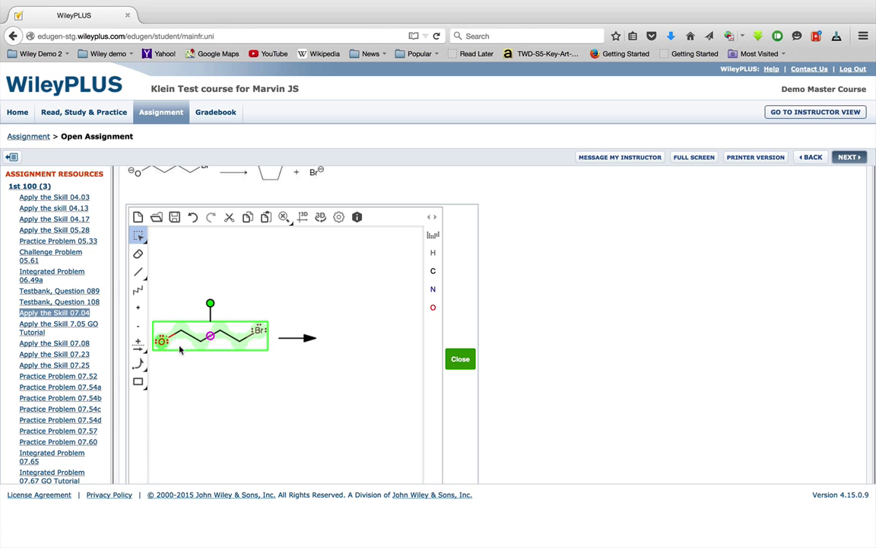
left_click(249, 218)
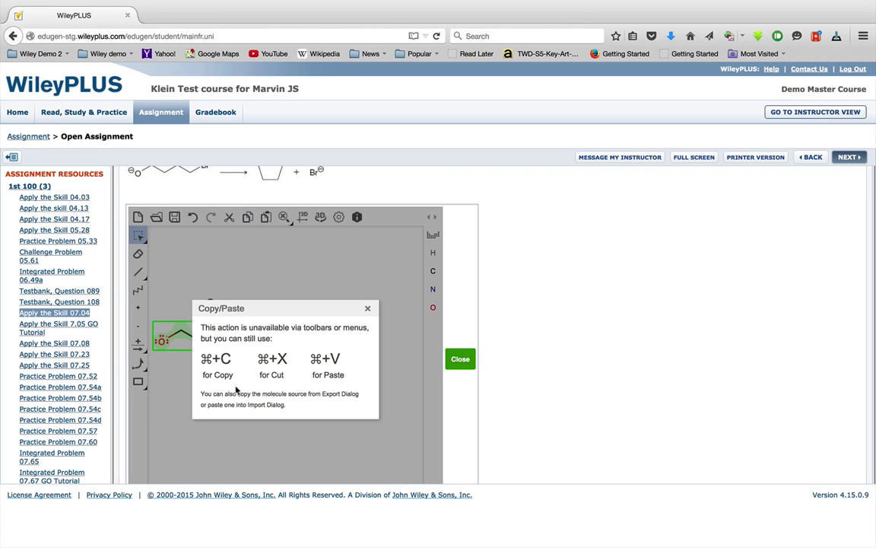
left_click(368, 308)
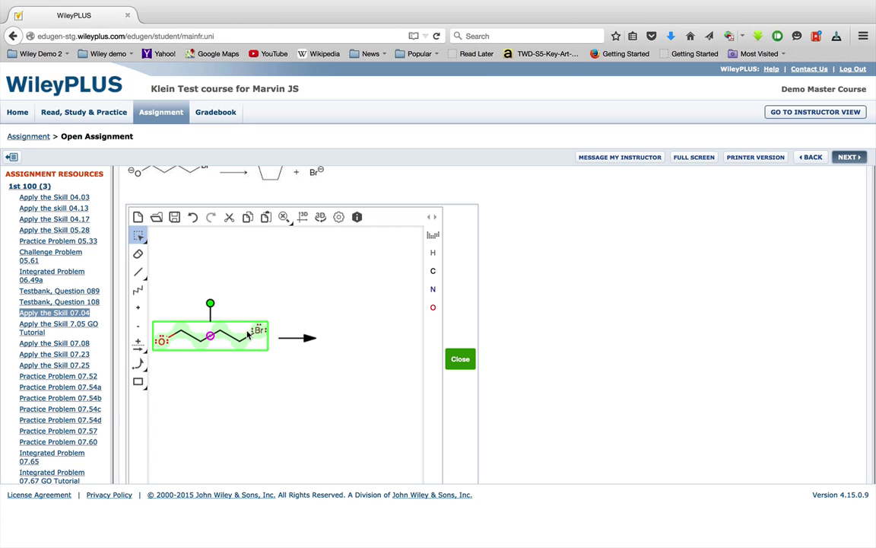
Paste a copy of the bromoalkoxide chain and position it right of the reaction arrow.
key("ctrl+v")
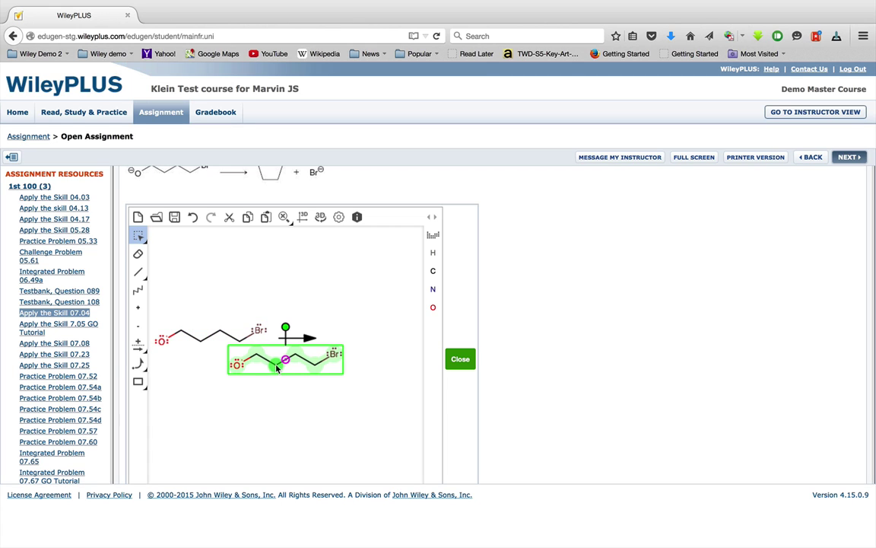
left_click_drag(267, 368, 371, 344)
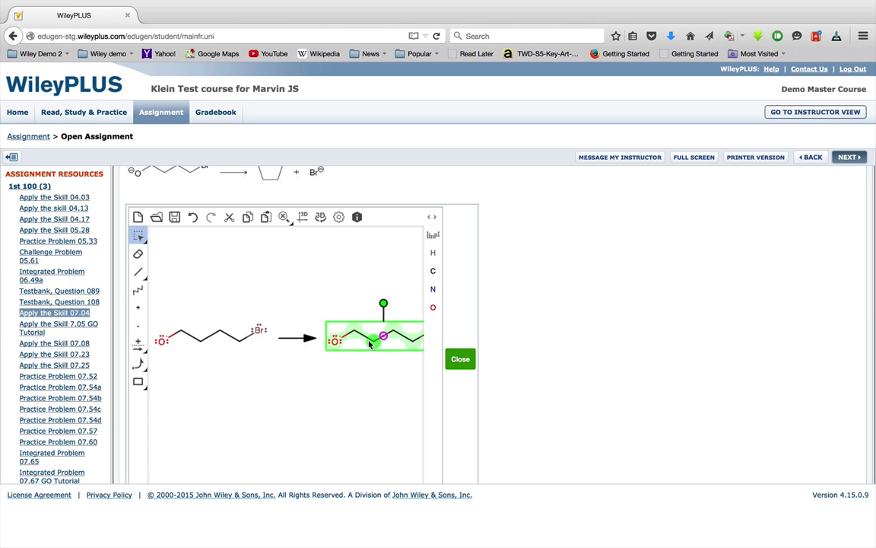
key("ctrl+z")
key("ctrl+z")
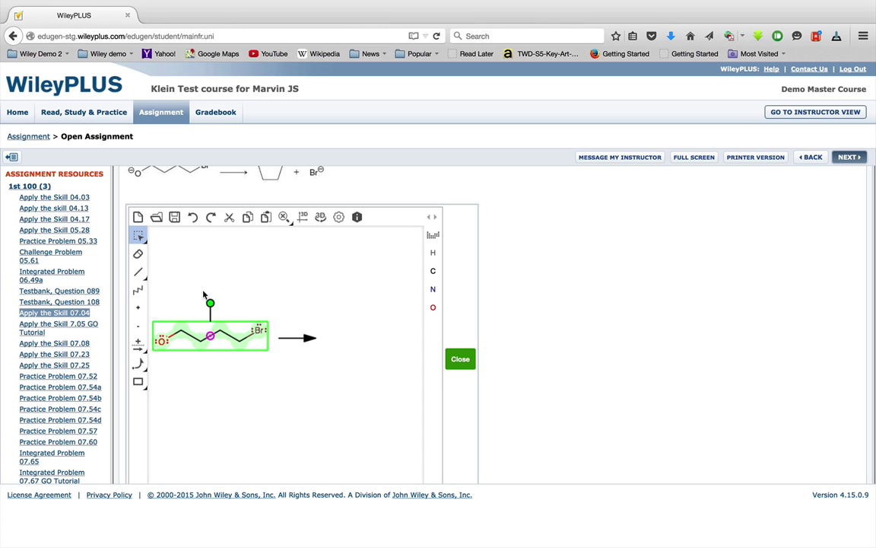
left_click(178, 288)
left_click_drag(156, 302, 272, 368)
left_click(240, 299)
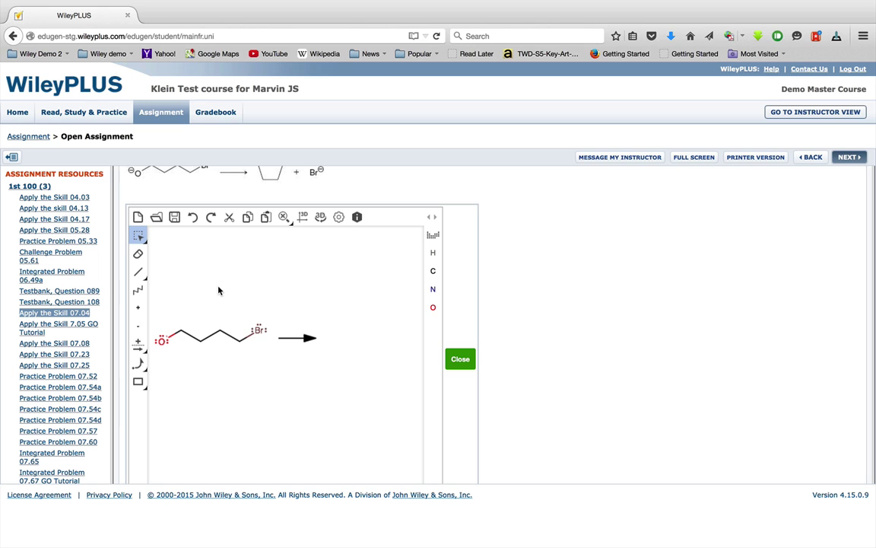
key("ctrl+v")
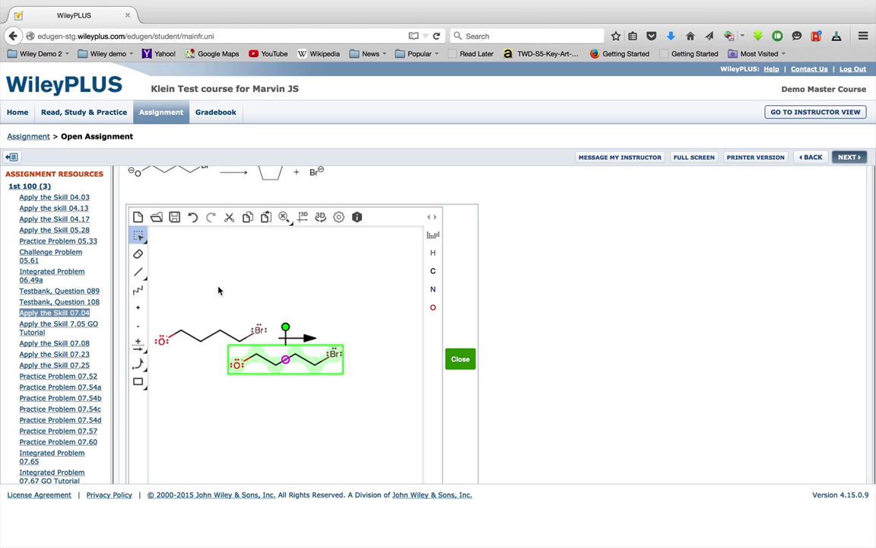
left_click_drag(276, 369, 374, 346)
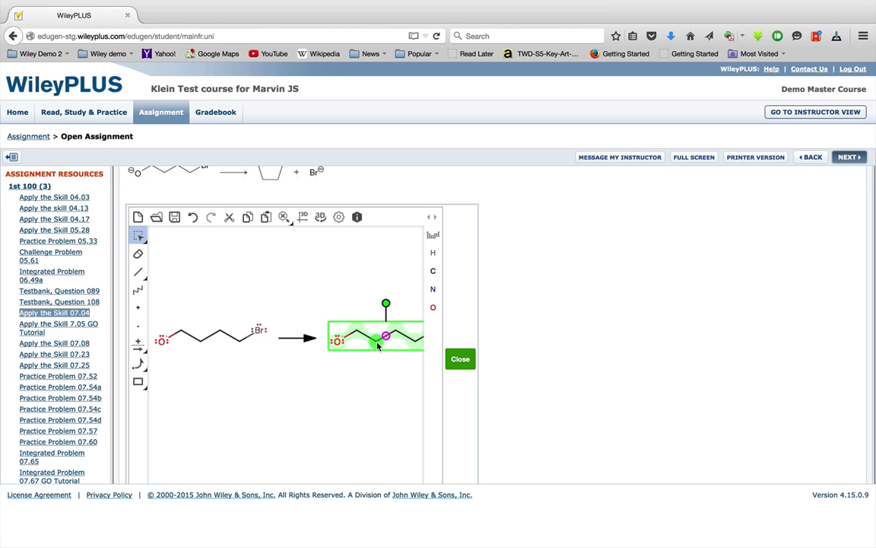
left_click_drag(379, 347, 347, 336)
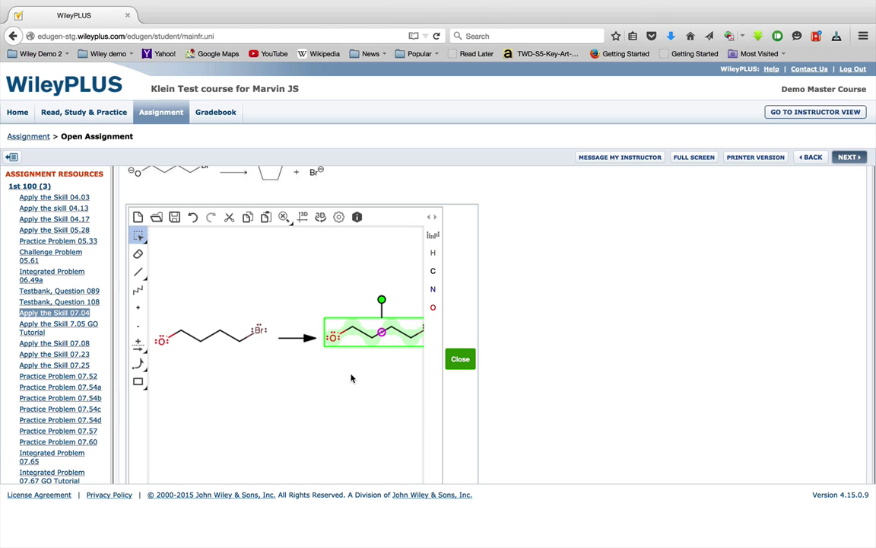
Delete the product copy and the existing reaction arrow.
left_click(138, 235)
key("Delete")
left_click(297, 338)
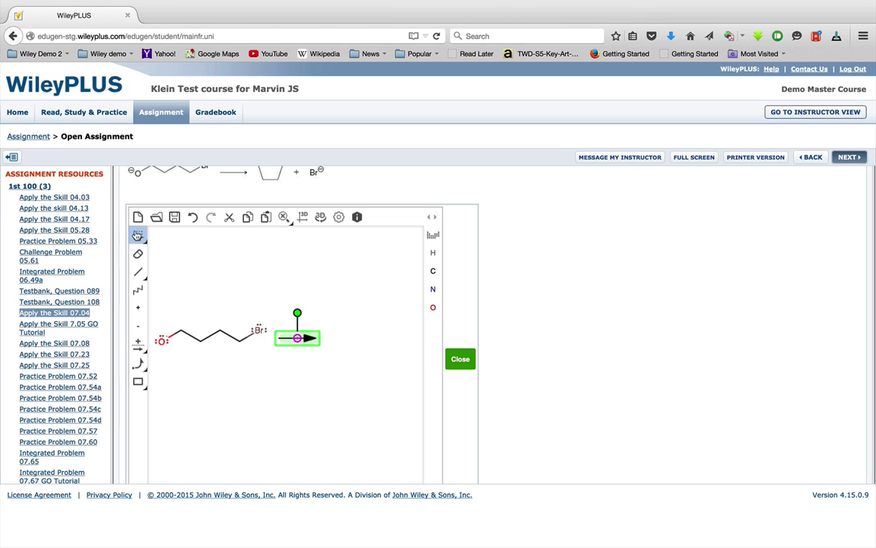
left_click(139, 254)
Draw a new plain reaction arrow to the right of the chain.
left_click(139, 350)
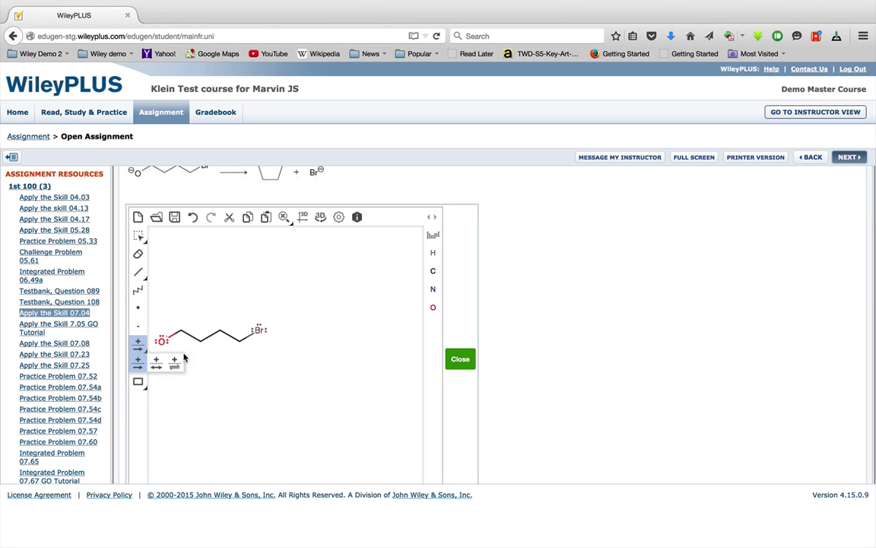
left_click(158, 361)
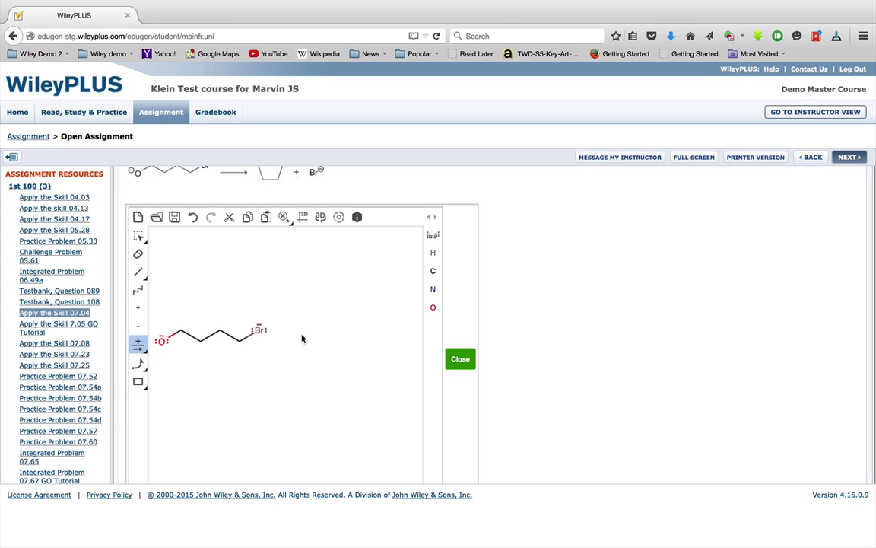
left_click_drag(302, 336, 386, 335)
scroll(277, 417, "up", 1)
left_click_drag(278, 419, 386, 423)
scroll(386, 422, "down", 1)
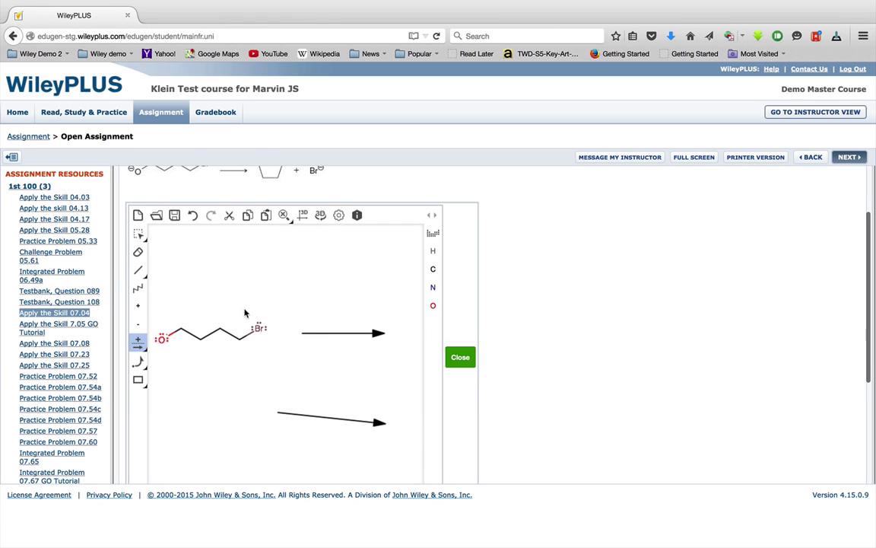
Try plus signs below the chain, then undo them and the stray second arrow.
left_click(209, 406)
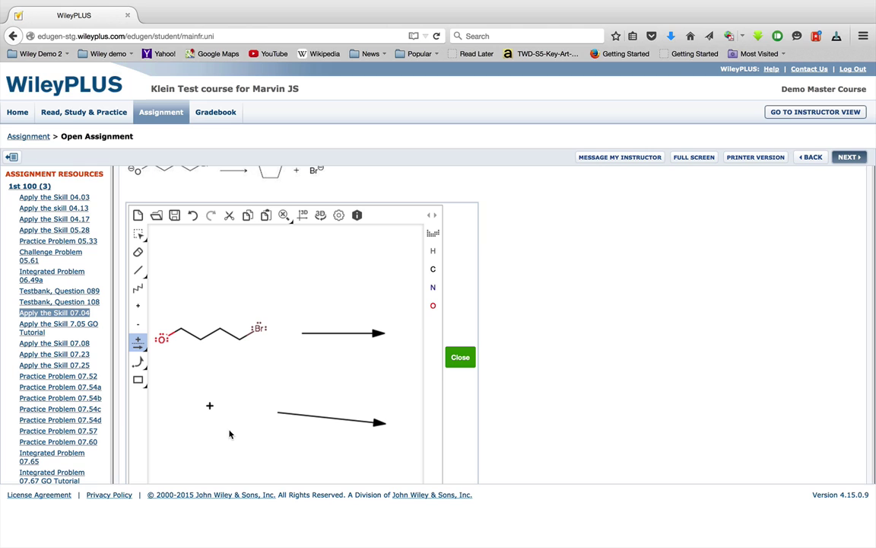
left_click(229, 431)
left_click(194, 441)
left_click(242, 404)
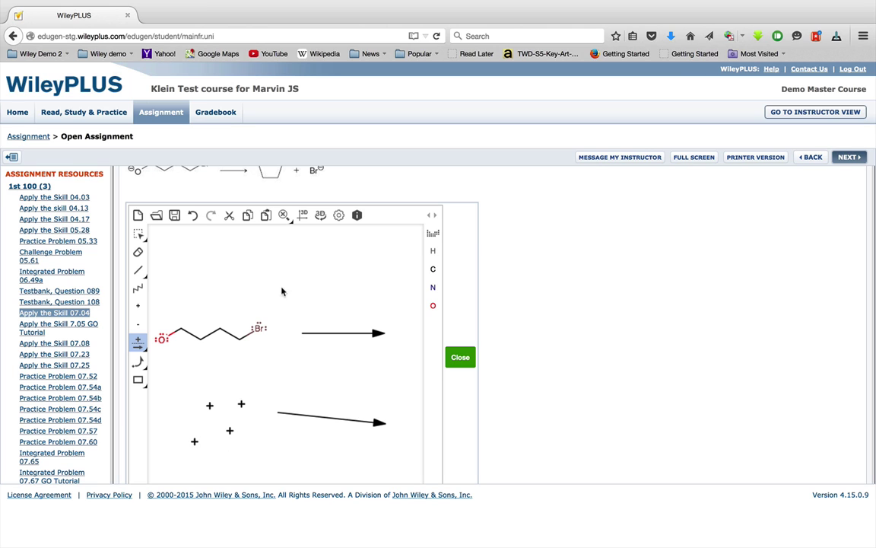
left_click(195, 216)
left_click(194, 217)
left_click(195, 217)
Try a plus sign and reaction arrow after the chain, then undo both.
left_click(135, 345)
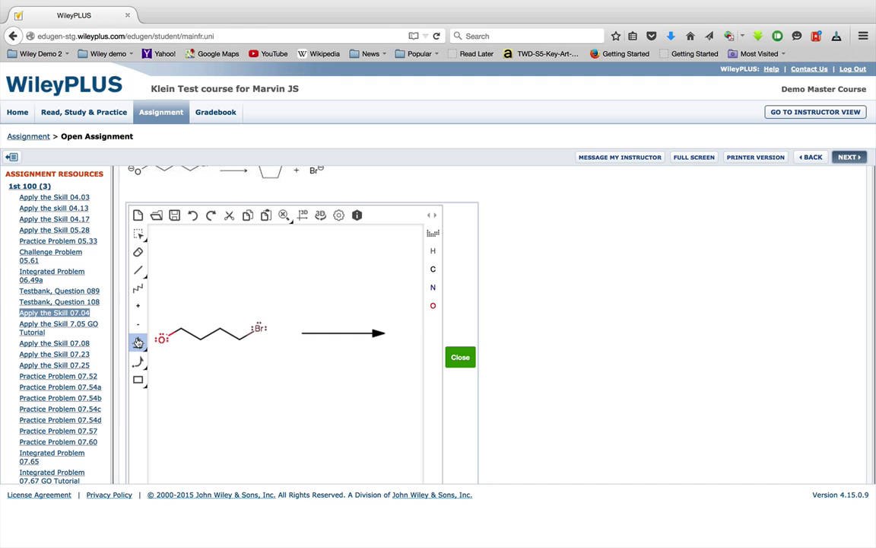
left_click(254, 390)
left_click_drag(284, 393, 390, 393)
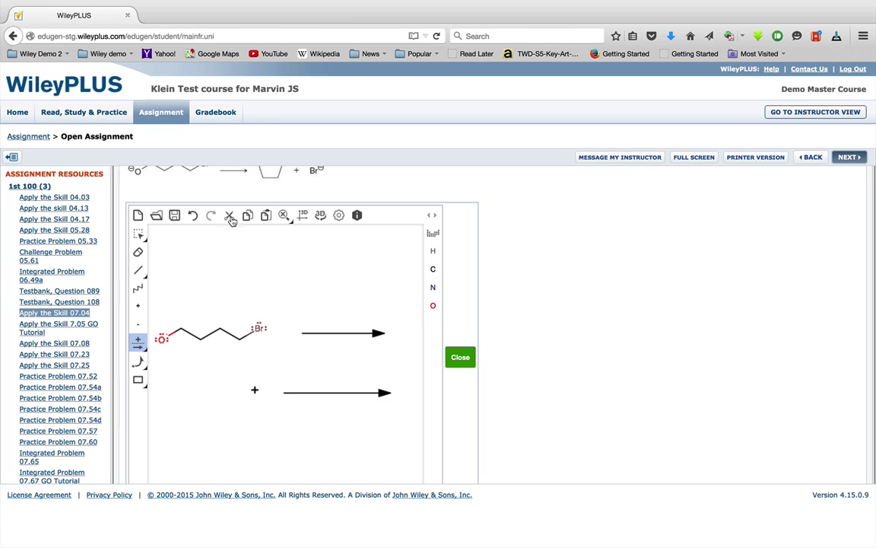
left_click(195, 217)
left_click(195, 218)
Draw a two-bond propane before the arrow and lengthen the reaction arrow rightward.
left_click(137, 269)
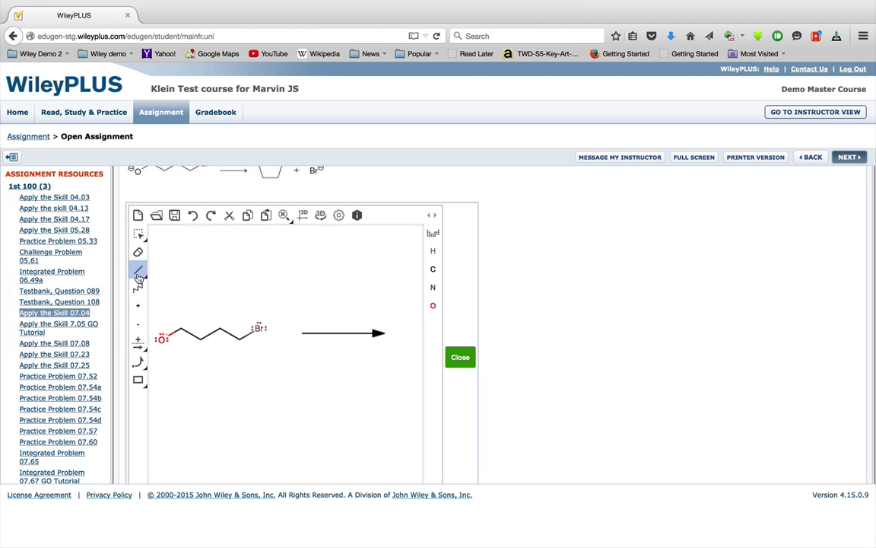
left_click(292, 337)
left_click(296, 328)
left_click(139, 234)
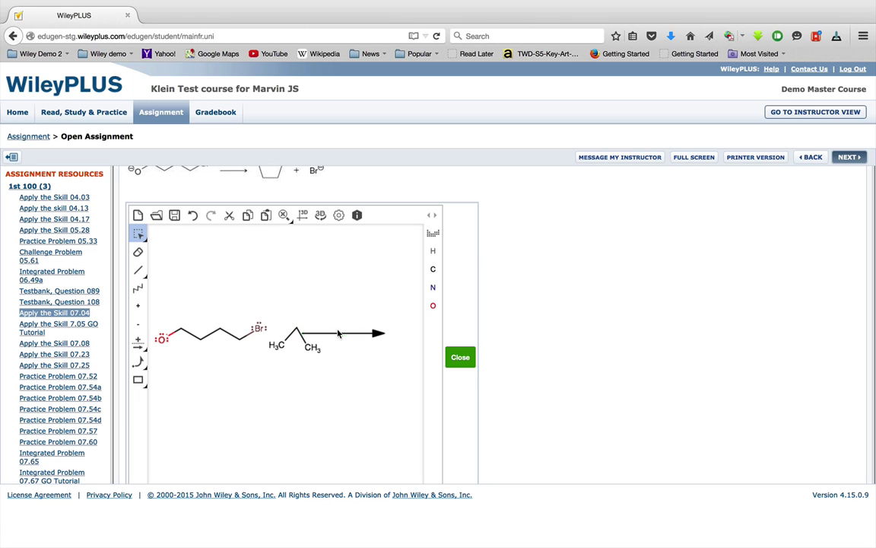
left_click_drag(384, 333, 415, 333)
left_click(365, 333)
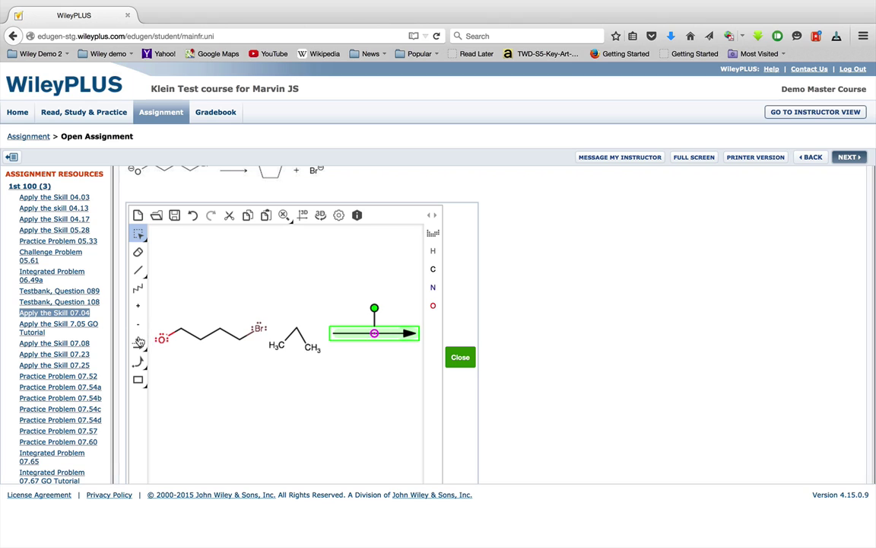
Remove the extra plus signs and propane, and slide the reaction arrow closer to the chain.
left_click(138, 341)
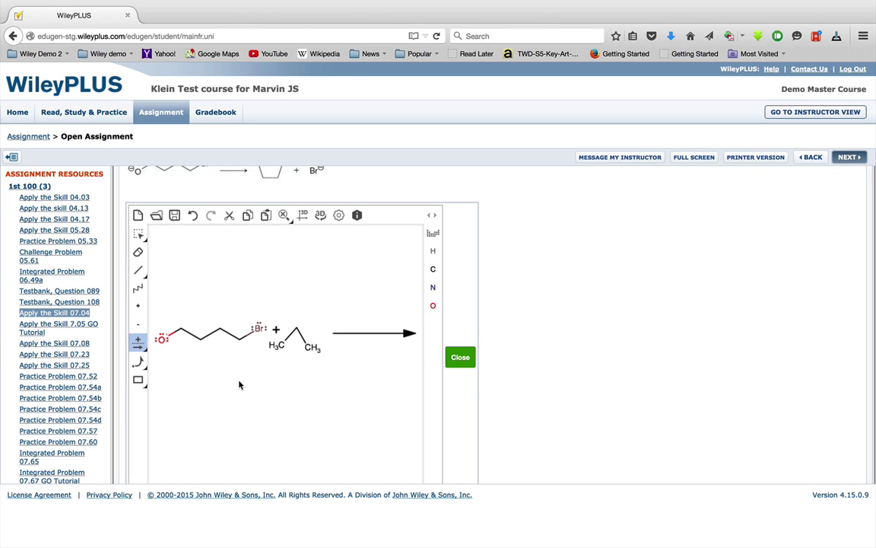
left_click(192, 215)
left_click(193, 215)
left_click(138, 252)
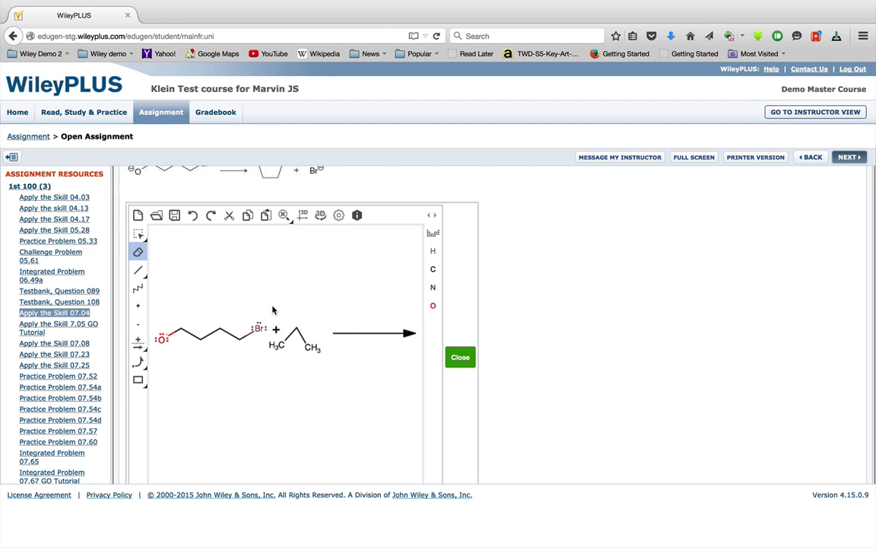
left_click_drag(265, 309, 317, 369)
left_click(139, 235)
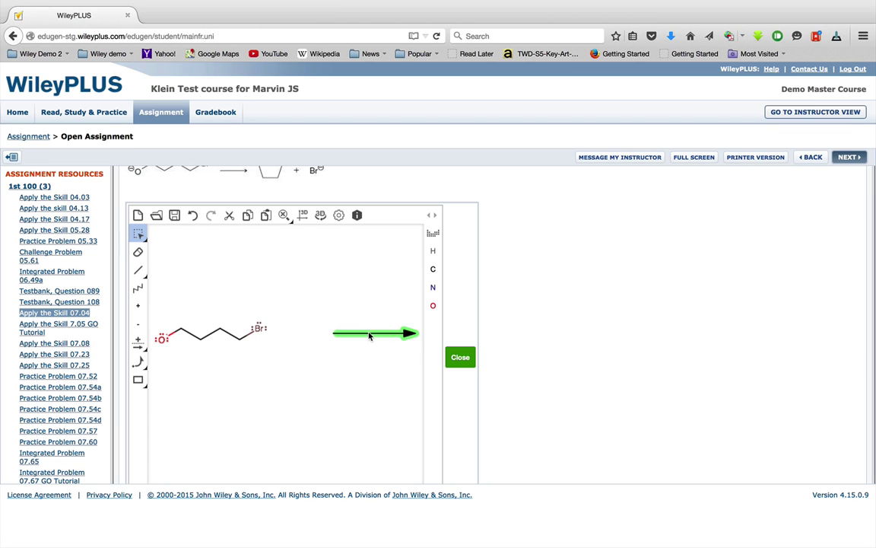
left_click_drag(368, 334, 312, 336)
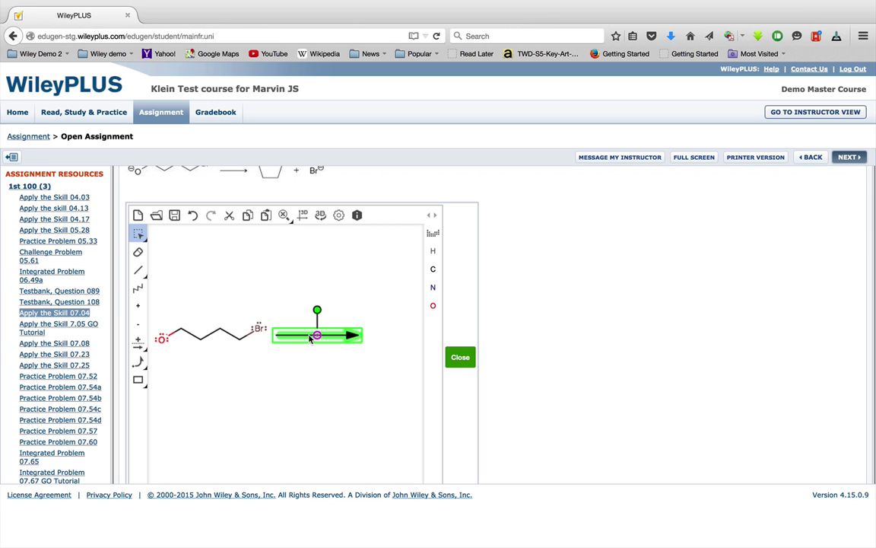
left_click(142, 366)
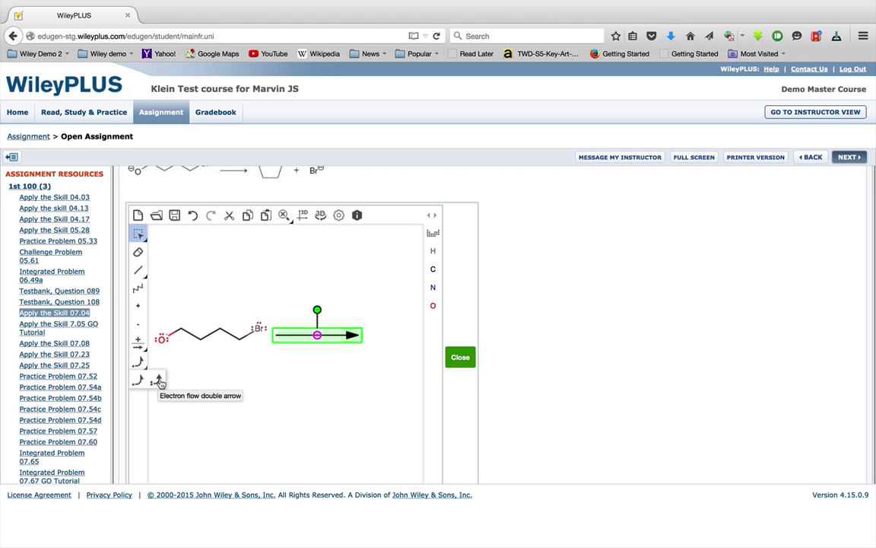
left_click(158, 380)
left_click(162, 338)
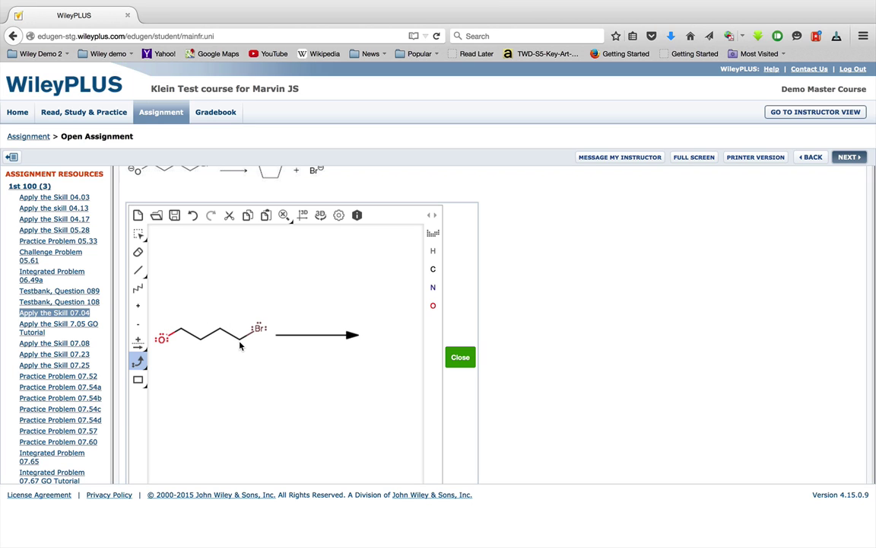
left_click(162, 339)
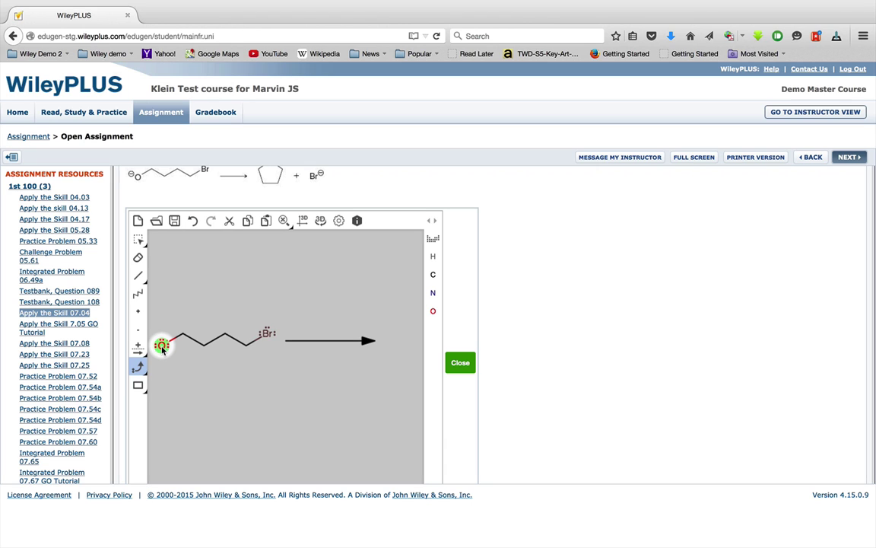
left_click_drag(162, 344, 245, 348)
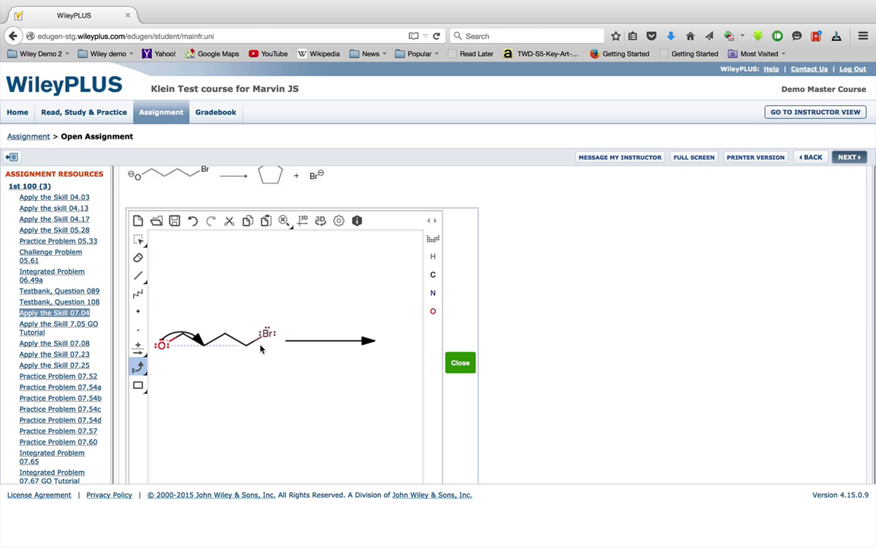
left_click(194, 221)
left_click_drag(161, 340, 248, 347)
left_click(192, 224)
left_click_drag(160, 347, 161, 349)
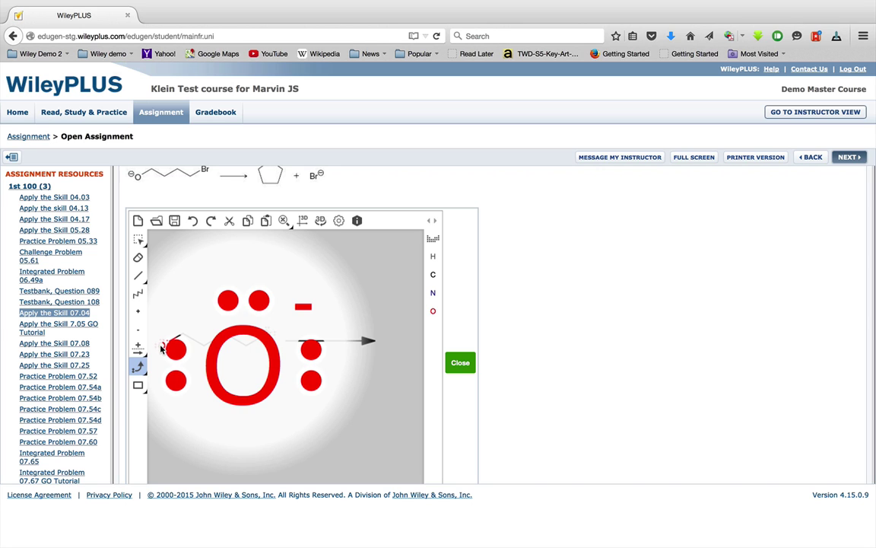
left_click_drag(162, 349, 259, 339)
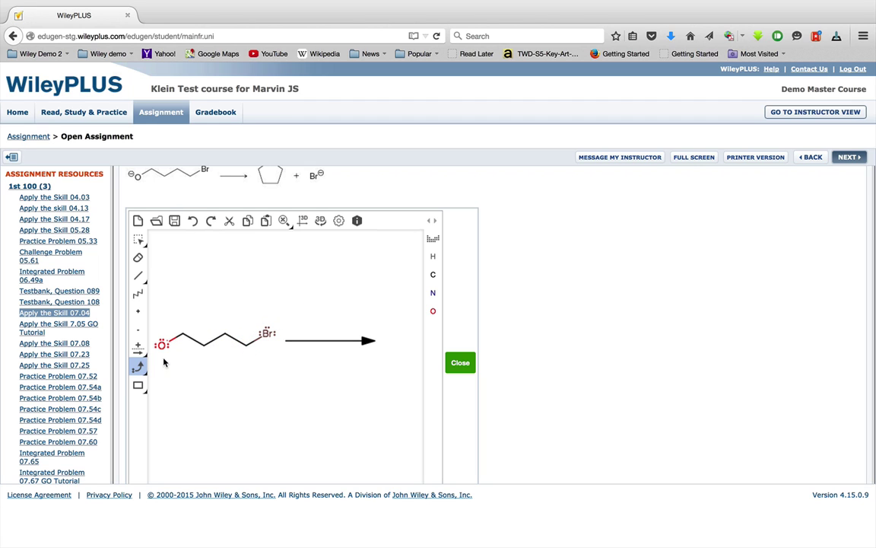
Draw curved arrows from the O lone pair to the C–Br carbon and from C–Br onto Br.
mouse_move(162, 346)
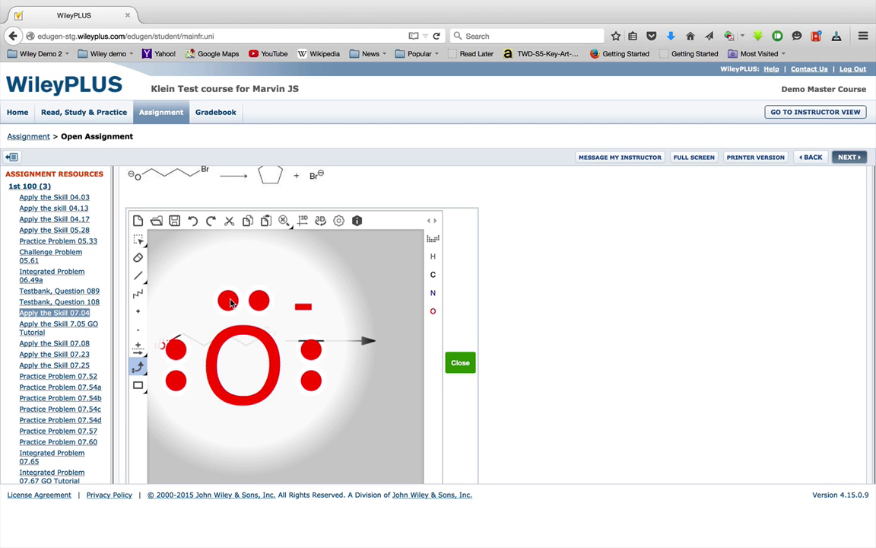
left_click_drag(230, 303, 246, 347)
mouse_move(164, 347)
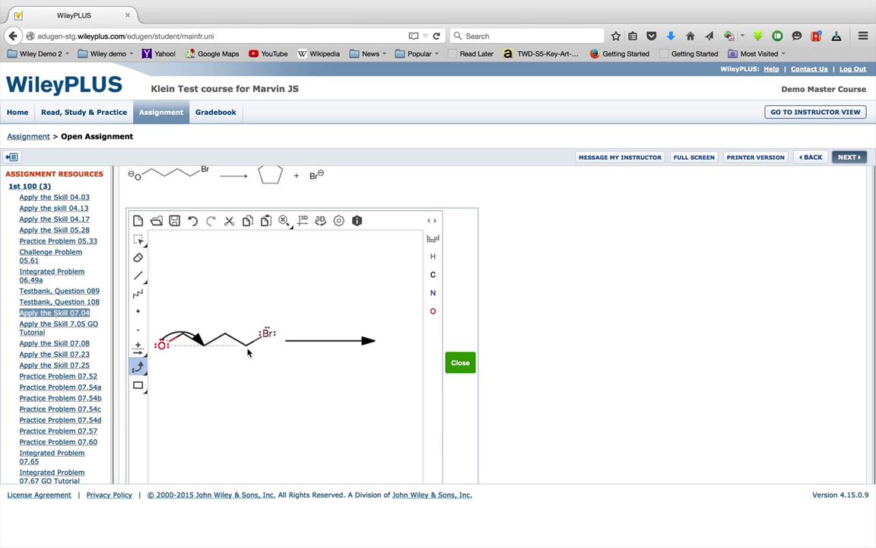
left_click(163, 338)
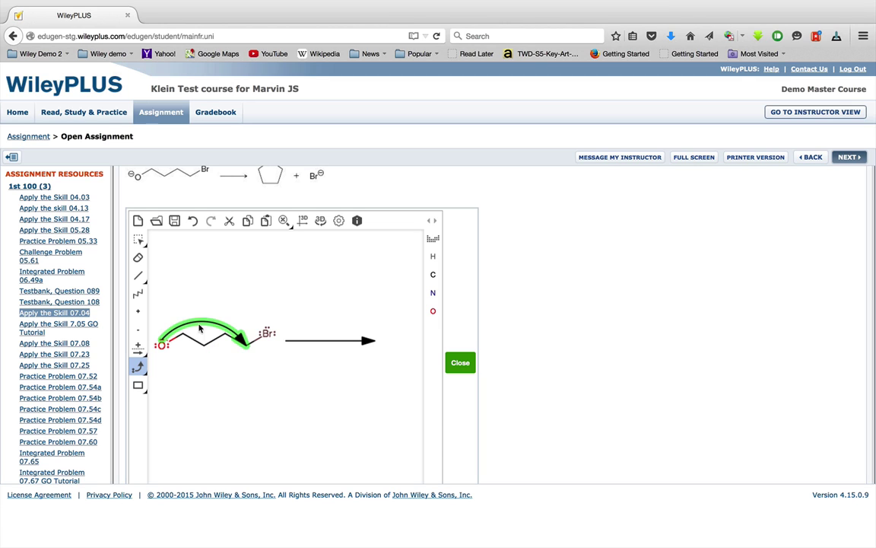
left_click(254, 342)
left_click(268, 334)
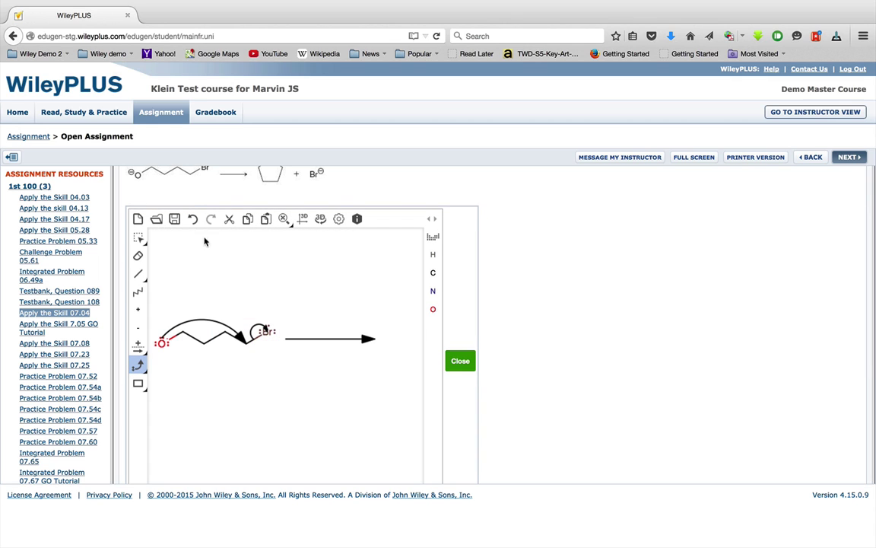
Undo the small C–Br arrow and erase the long curved arrow from oxygen.
left_click(193, 220)
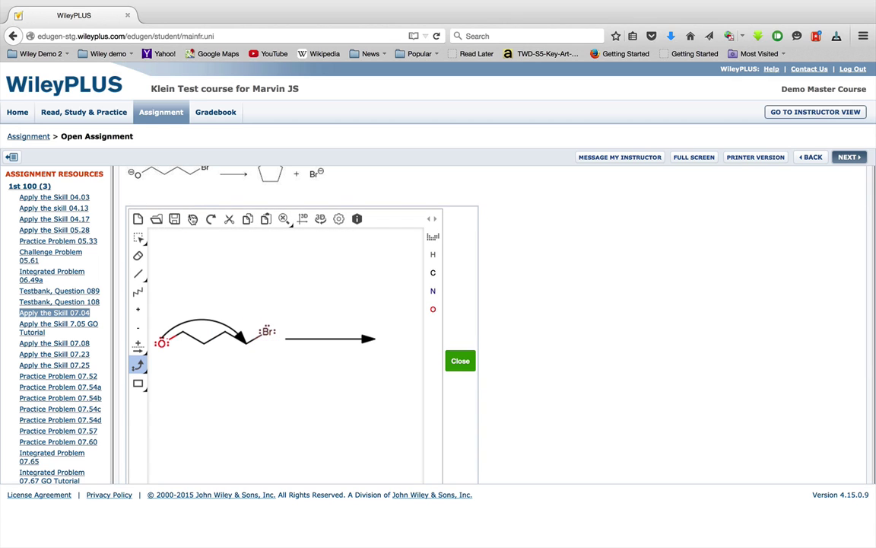
left_click(192, 220)
left_click(211, 219)
left_click(137, 255)
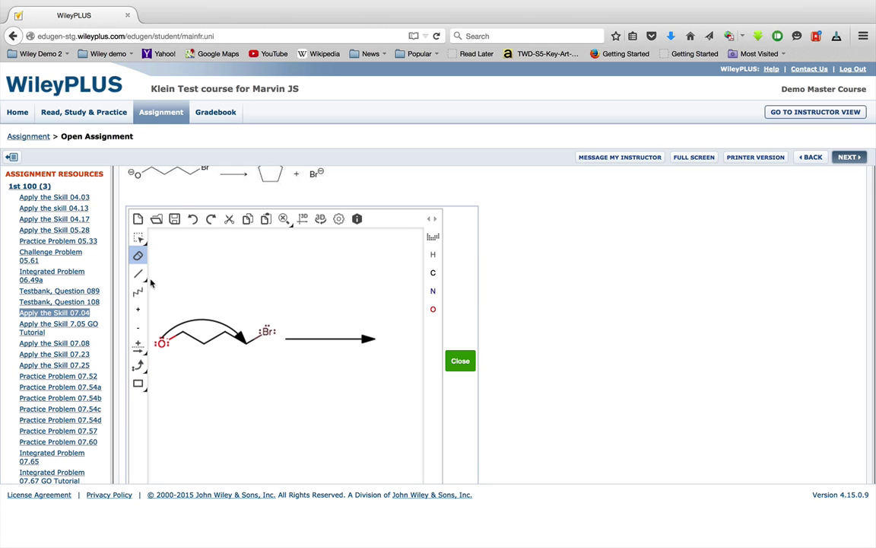
left_click(187, 320)
Pick a different curved-arrow type and draw an arrow from the first C–C bond.
left_click(138, 364)
left_click(156, 384)
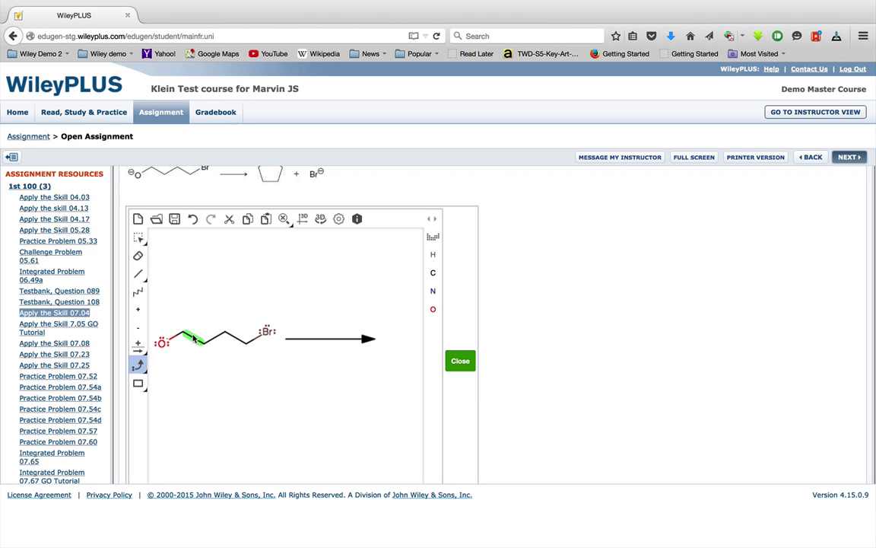
left_click_drag(193, 339, 246, 344)
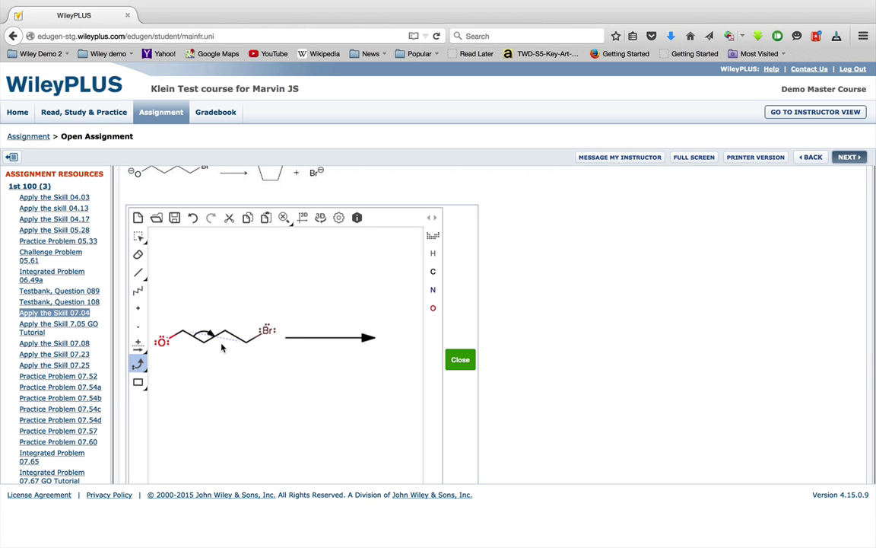
scroll(222, 348, "down", 1)
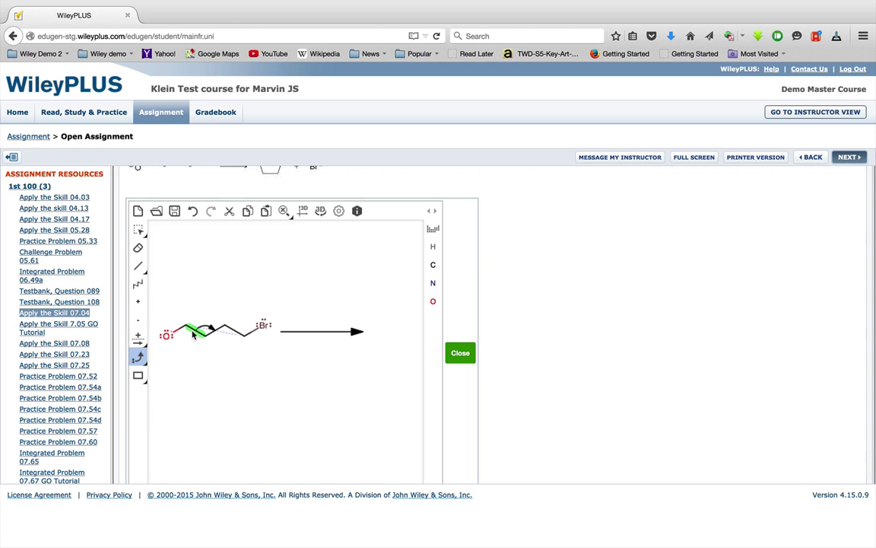
Make the first C–C bond double and erase the curved arrow over it.
left_click(138, 264)
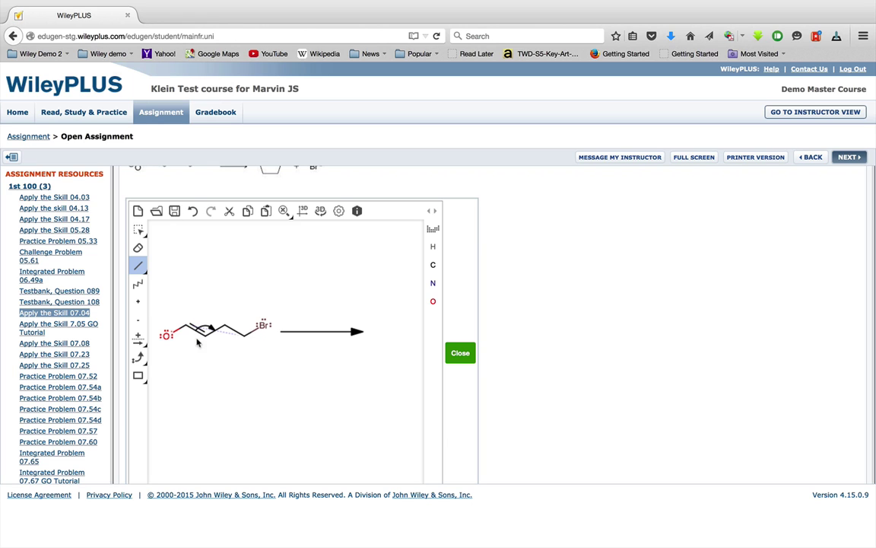
left_click(137, 247)
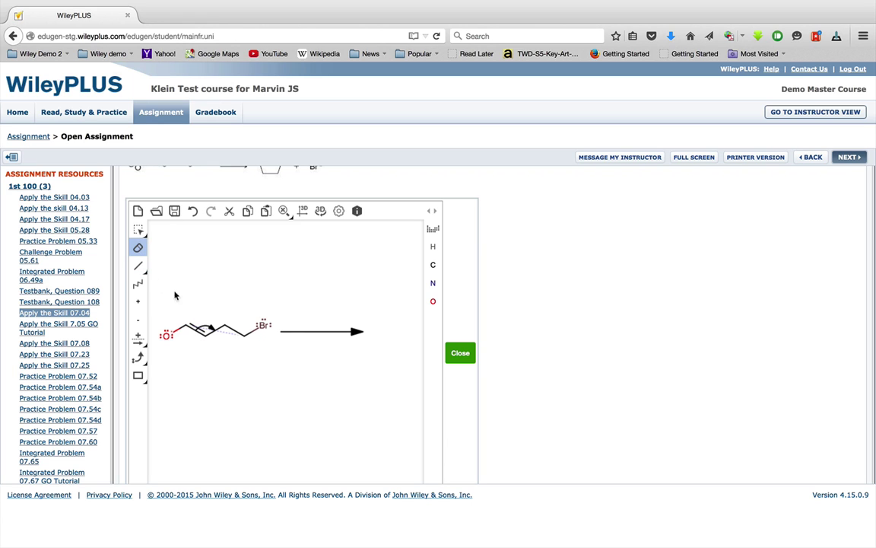
left_click(205, 329)
Draw trial curved arrows from the double bond toward the neighbouring atom and C–C bonds.
left_click(138, 358)
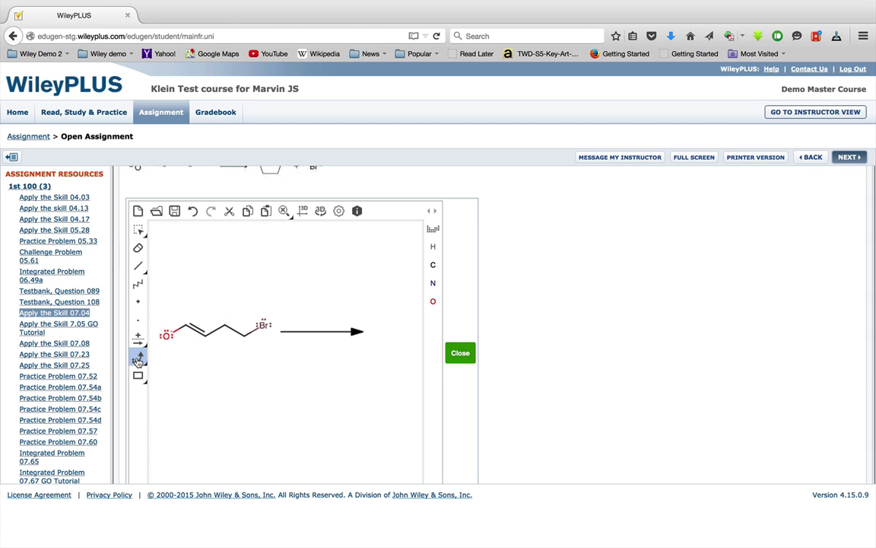
left_click(199, 328)
left_click(245, 335)
left_click_drag(207, 328, 188, 329)
left_click(207, 331)
left_click(206, 328)
Replace the last arrow with arrows from C=C to the adjacent C–C bond, then to C–Br.
left_click(208, 326)
left_click_drag(203, 329, 167, 334)
left_click_drag(214, 333, 227, 330)
left_click_drag(217, 330, 241, 336)
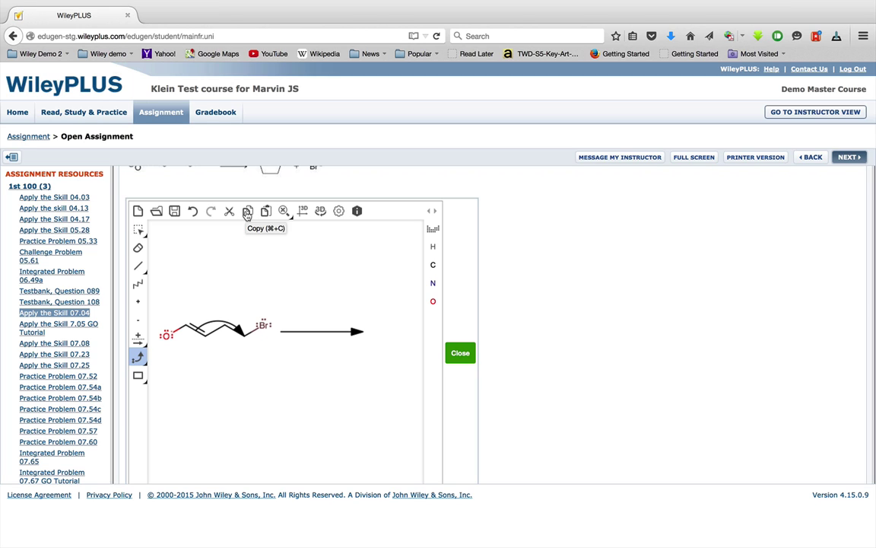
left_click(283, 211)
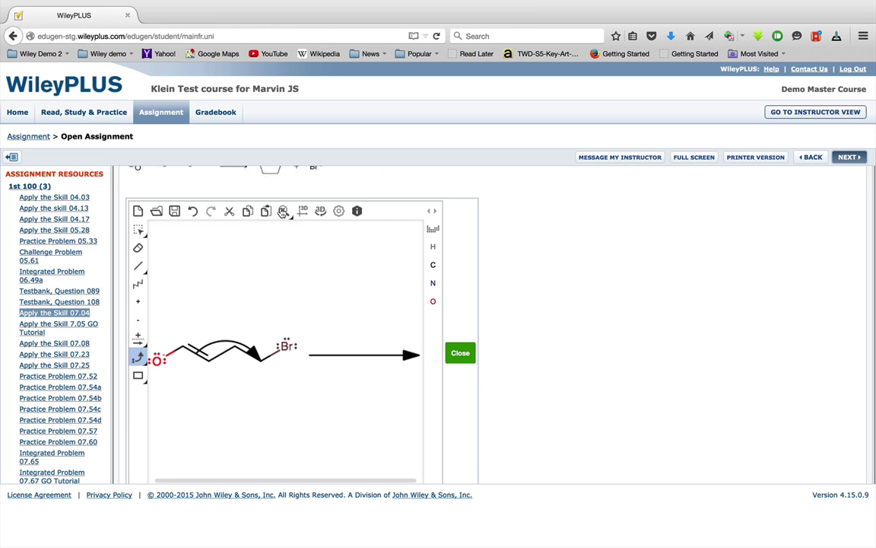
left_click(289, 218)
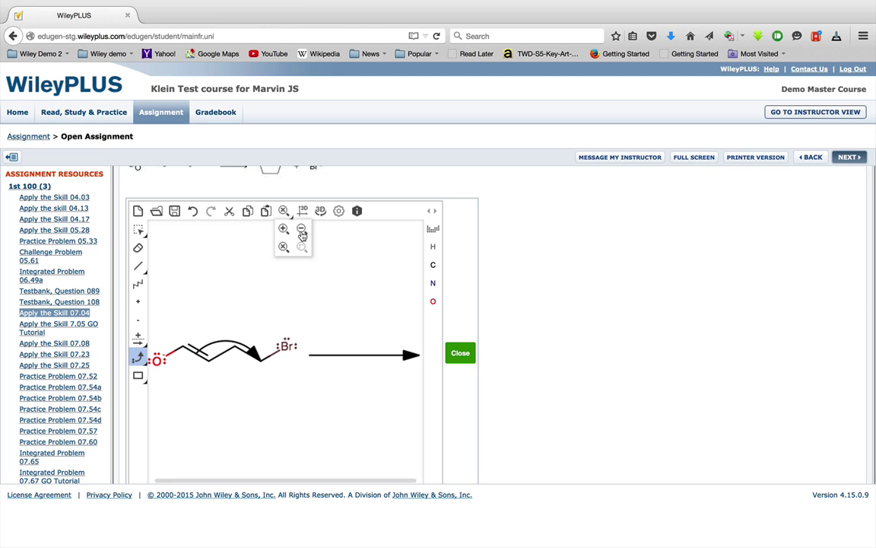
left_click(304, 229)
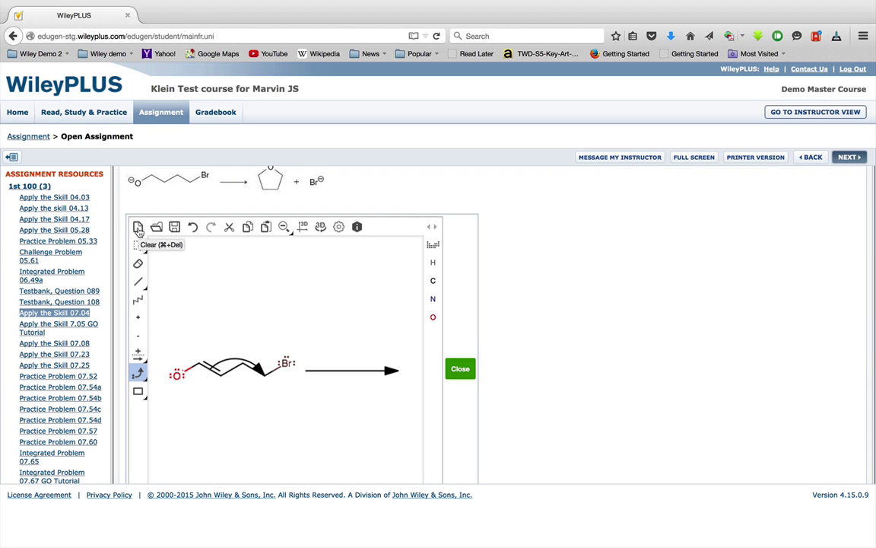
Wipe the chain and arrows with Clear, close the answer editor, and reopen it empty.
left_click(138, 229)
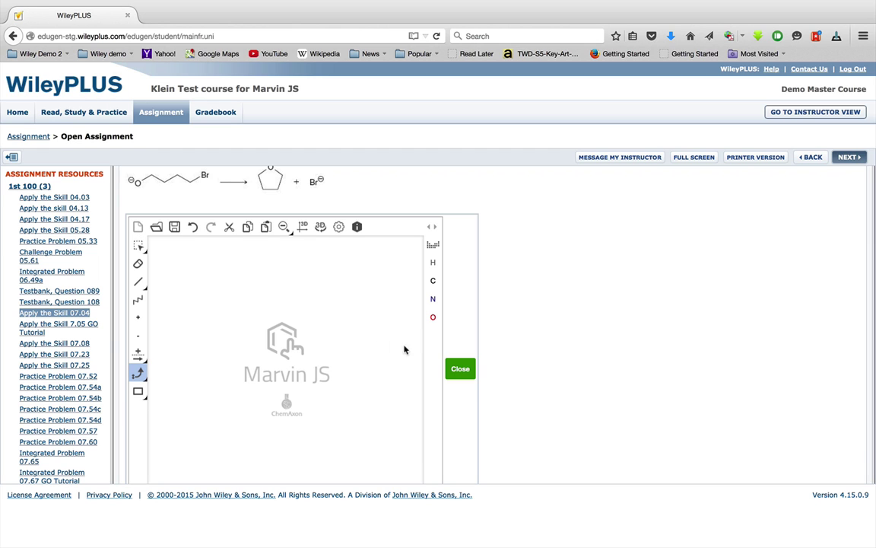
left_click(460, 369)
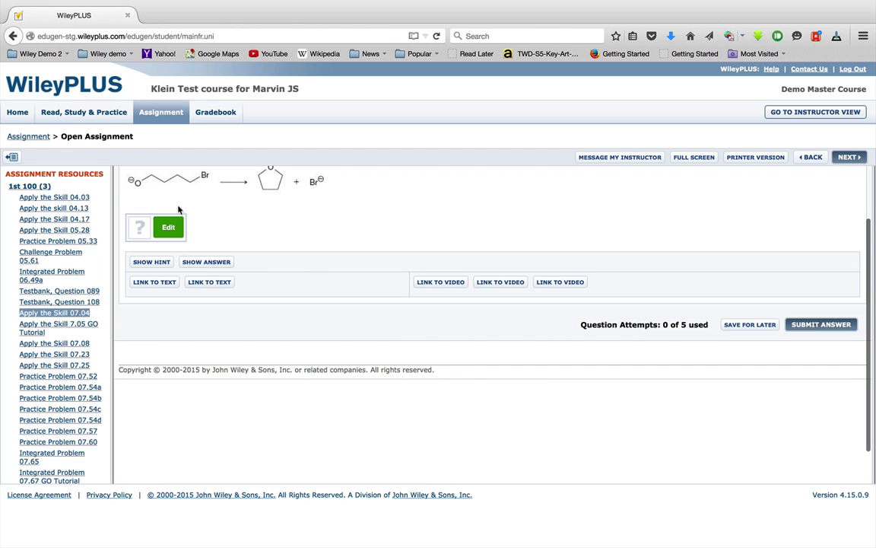
left_click(166, 228)
scroll(339, 392, "down", 1)
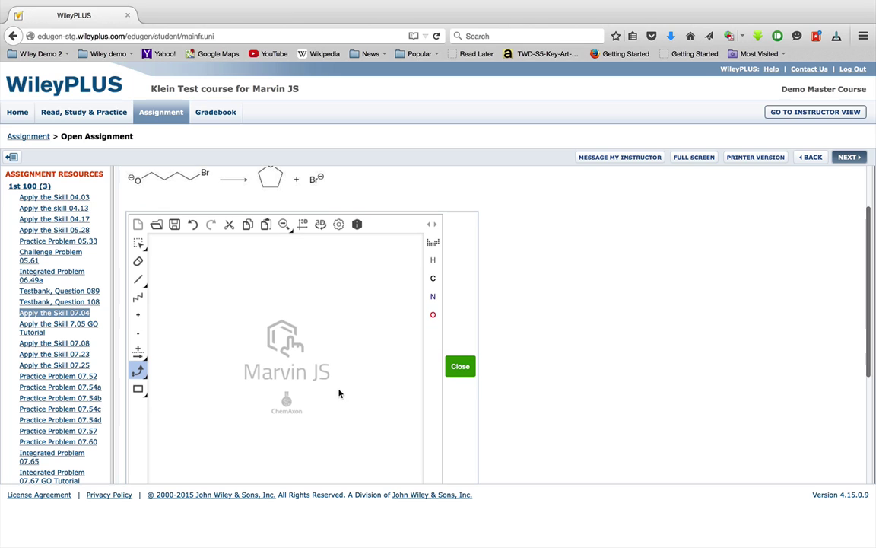